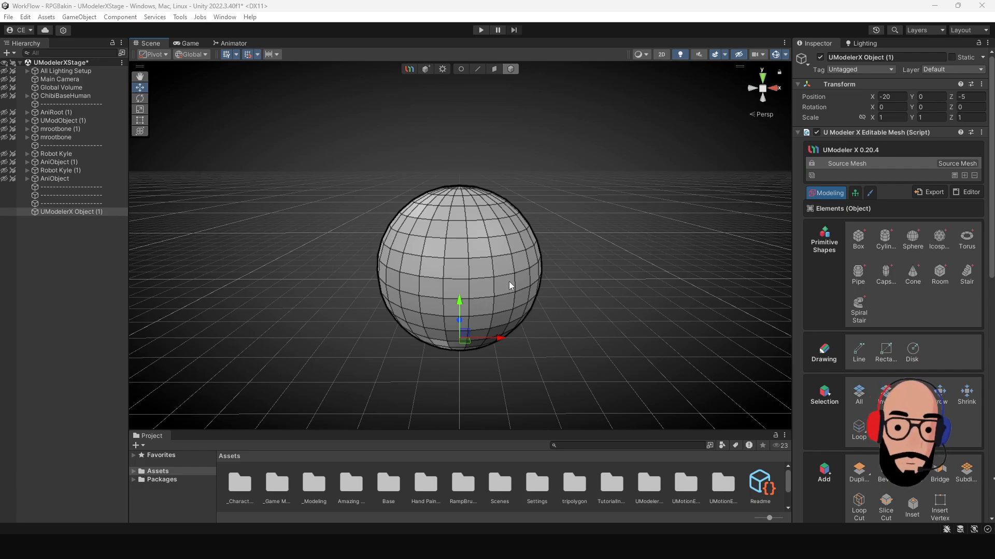
Step: Run the All selection tool on the sphere while in object element mode
{"action": "scroll", "coordinate": [501, 278], "scroll_direction": "down", "scroll_amount": 2}
{"action": "middle_click_drag", "start_coordinate": [487, 279], "coordinate": [489, 270]}
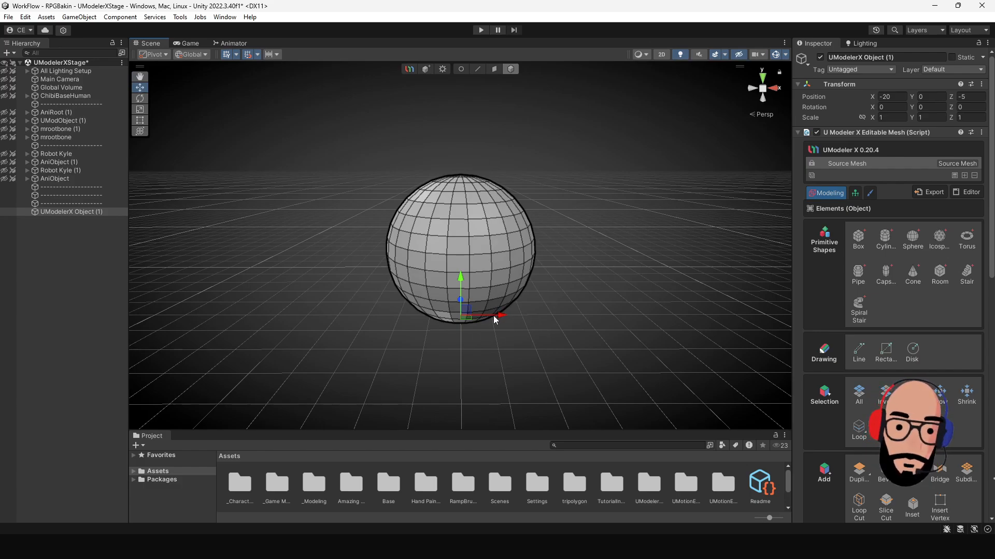
{"action": "scroll", "coordinate": [902, 383], "scroll_direction": "down", "scroll_amount": 2}
{"action": "scroll", "coordinate": [901, 384], "scroll_direction": "down", "scroll_amount": 1}
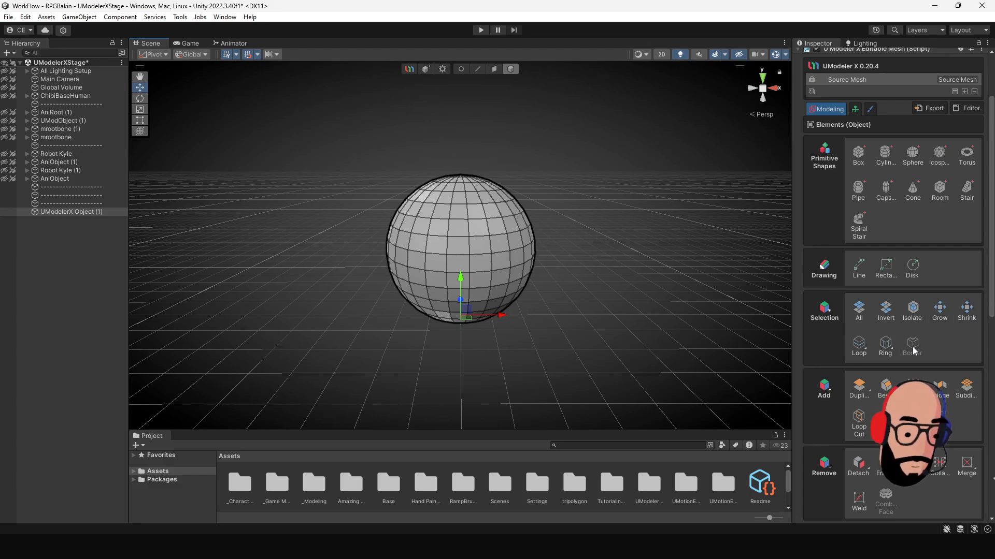
{"action": "left_click", "coordinate": [861, 310]}
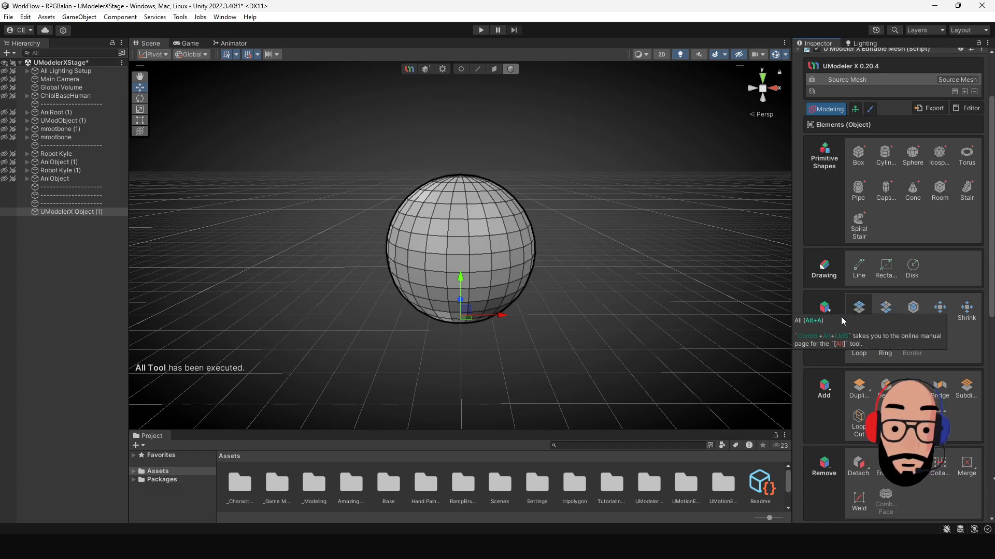
Step: Switch from edge and vertex to face elements, pick one front face, and select all of the sphere's faces
{"action": "left_click", "coordinate": [475, 67]}
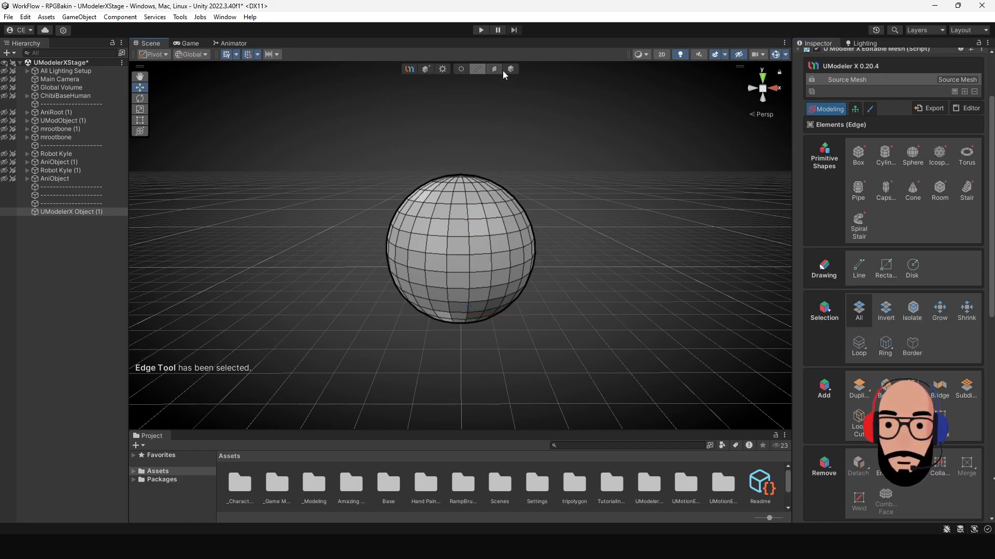
{"action": "left_click", "coordinate": [466, 69]}
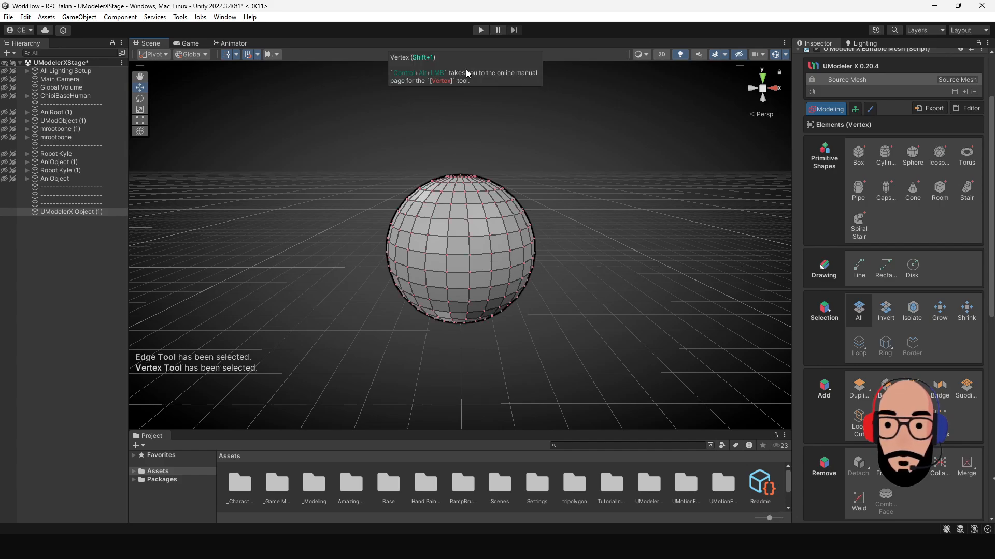
{"action": "left_click", "coordinate": [473, 70]}
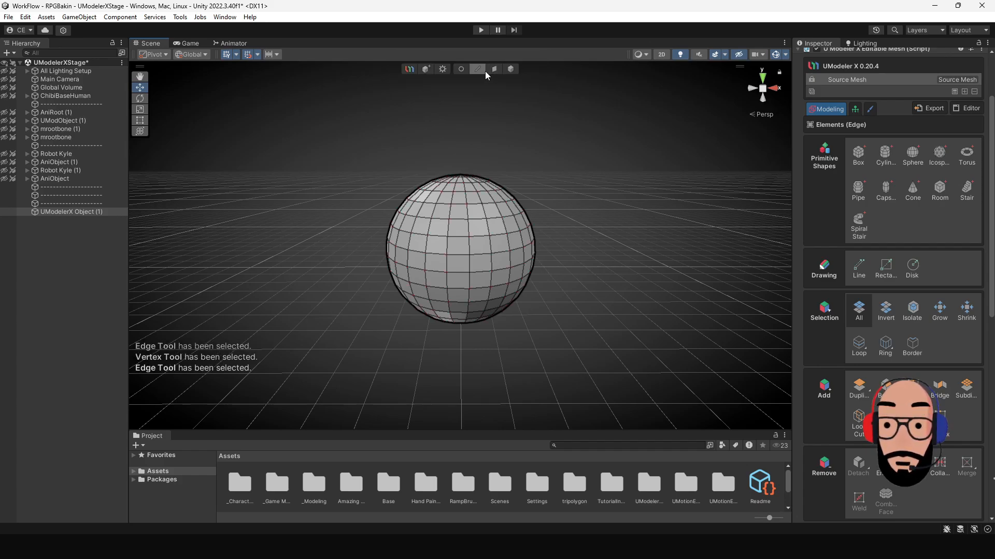
{"action": "left_click", "coordinate": [492, 70]}
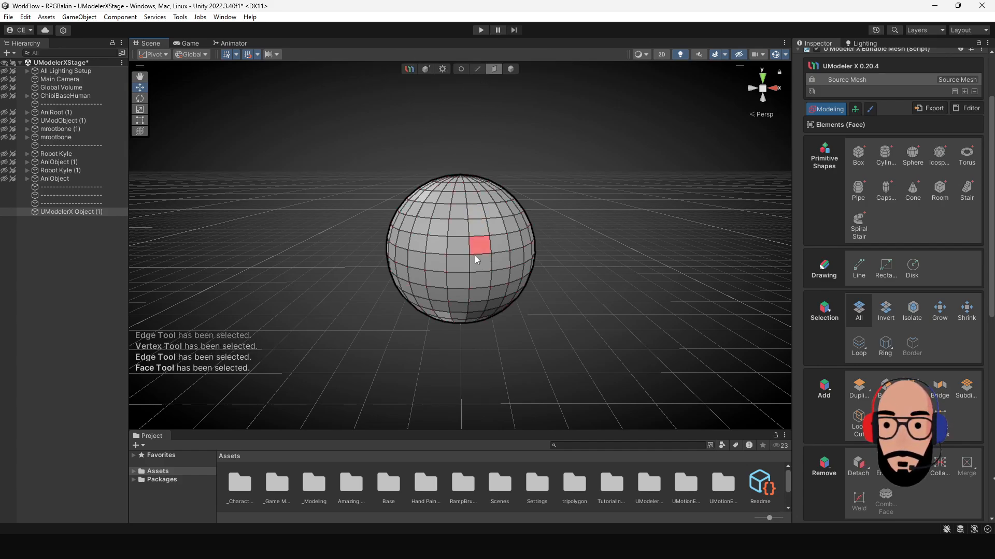
{"action": "left_click", "coordinate": [455, 248]}
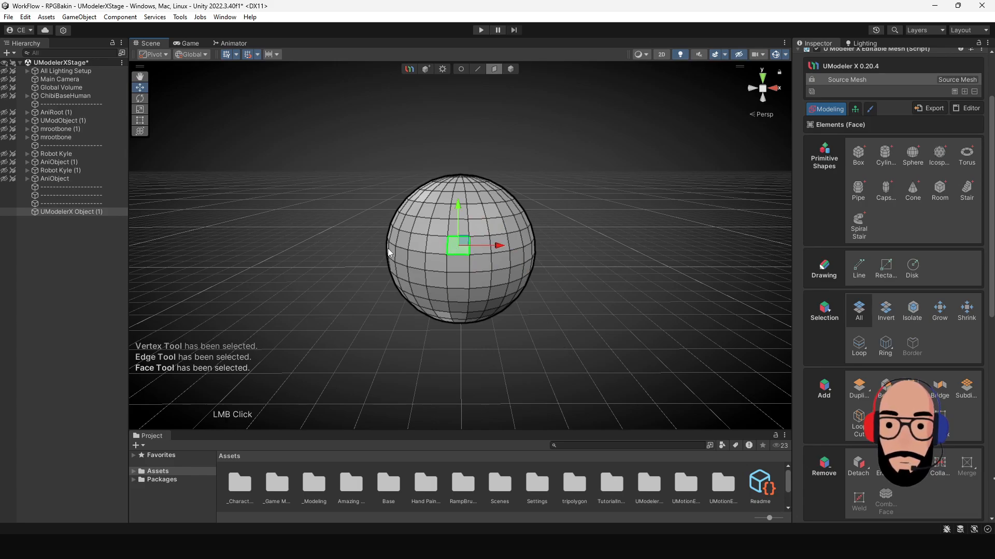
{"action": "left_click", "coordinate": [859, 311]}
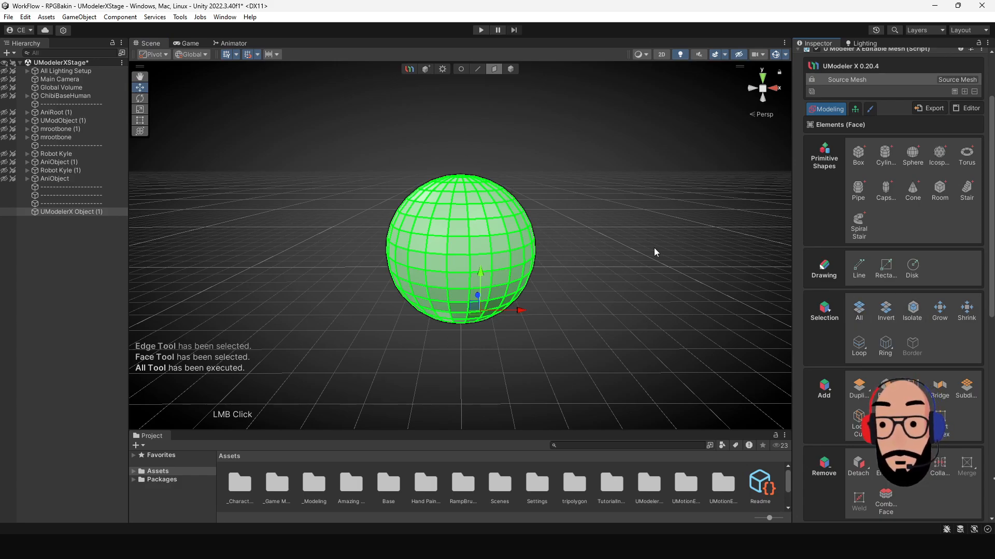
Step: Select only the single front face, invert the selection to all other faces, and invert it back
{"action": "left_click", "coordinate": [570, 294]}
{"action": "left_click", "coordinate": [868, 313]}
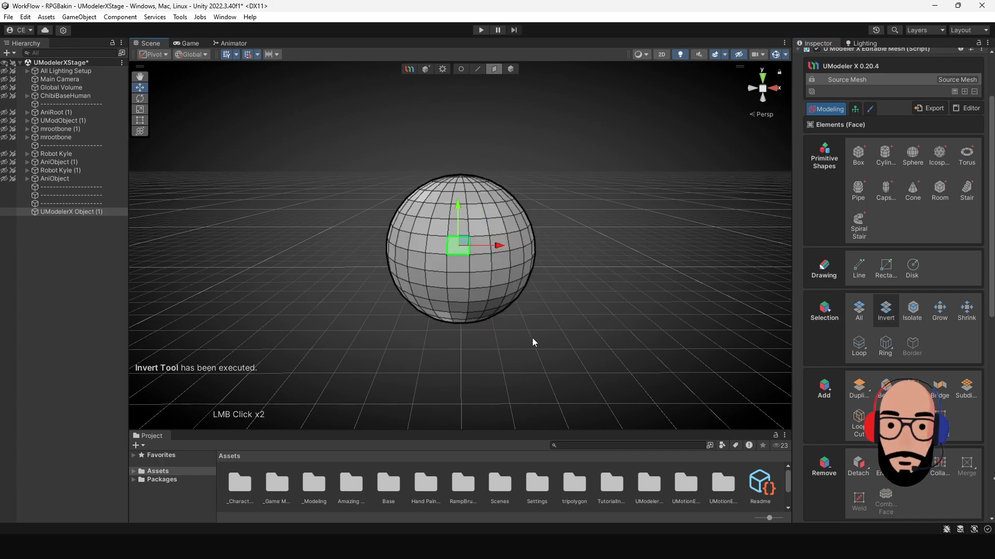
{"action": "left_click", "coordinate": [885, 312]}
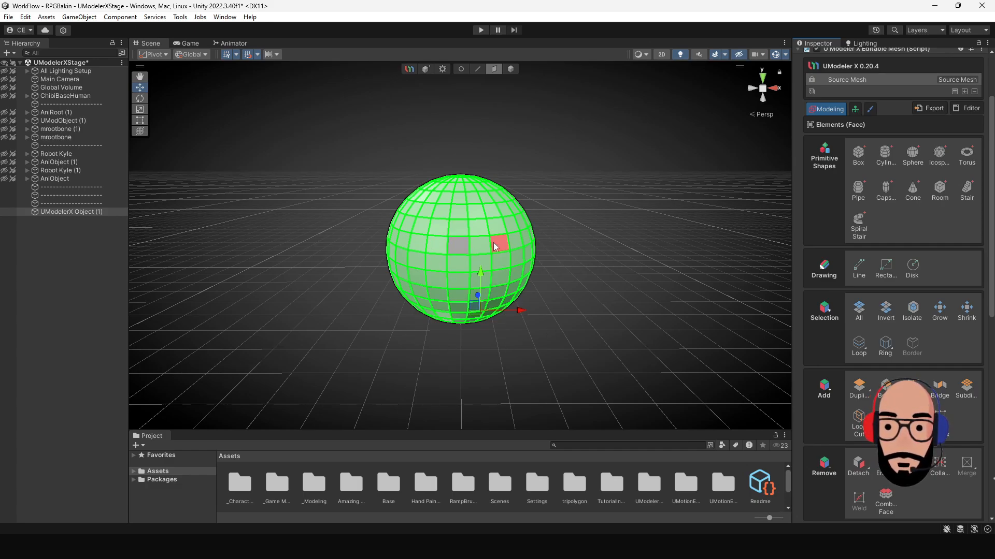
{"action": "left_click_drag", "start_coordinate": [507, 319], "coordinate": [509, 323], "text": "alt"}
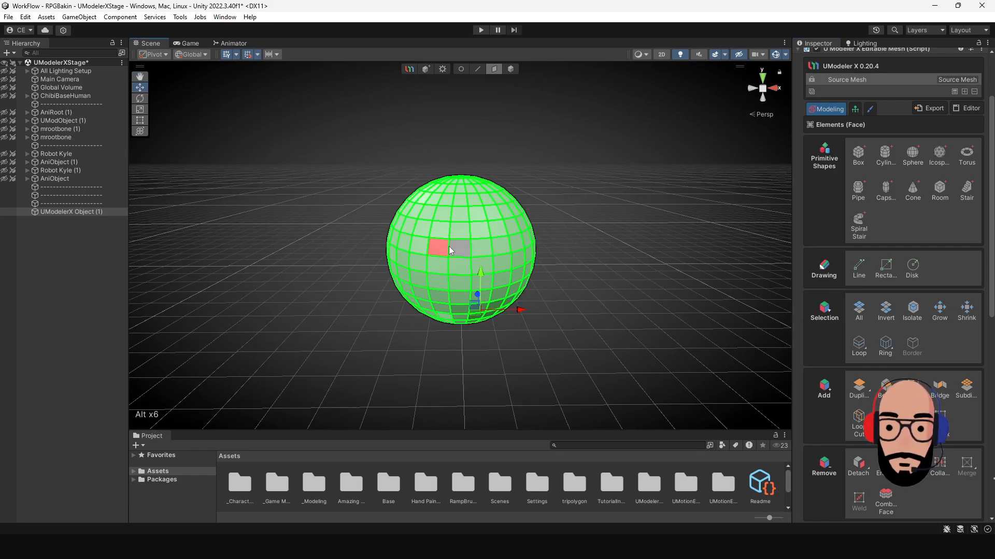
{"action": "left_click", "coordinate": [886, 310]}
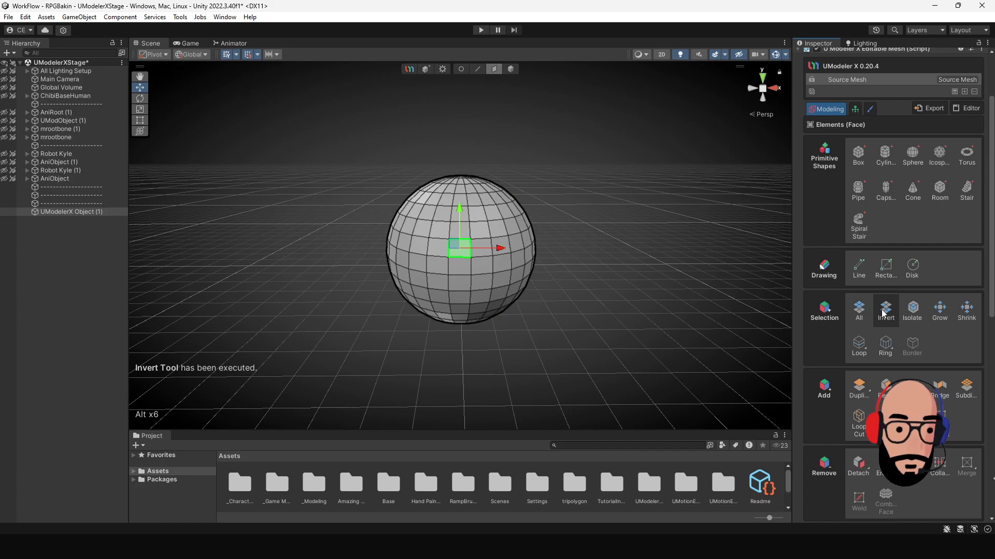
Step: Add the four diagonally adjacent faces to the selected front face and invert the selection
{"action": "left_click", "coordinate": [437, 234], "text": "shift"}
{"action": "left_click", "coordinate": [483, 235], "text": "shift"}
{"action": "left_click", "coordinate": [482, 267], "text": "shift"}
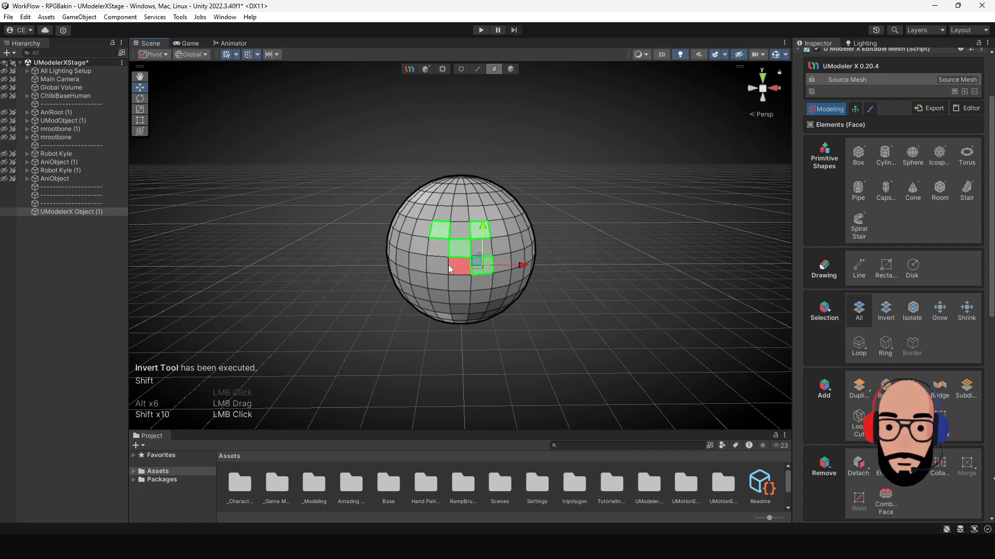
{"action": "left_click", "coordinate": [440, 266], "text": "shift"}
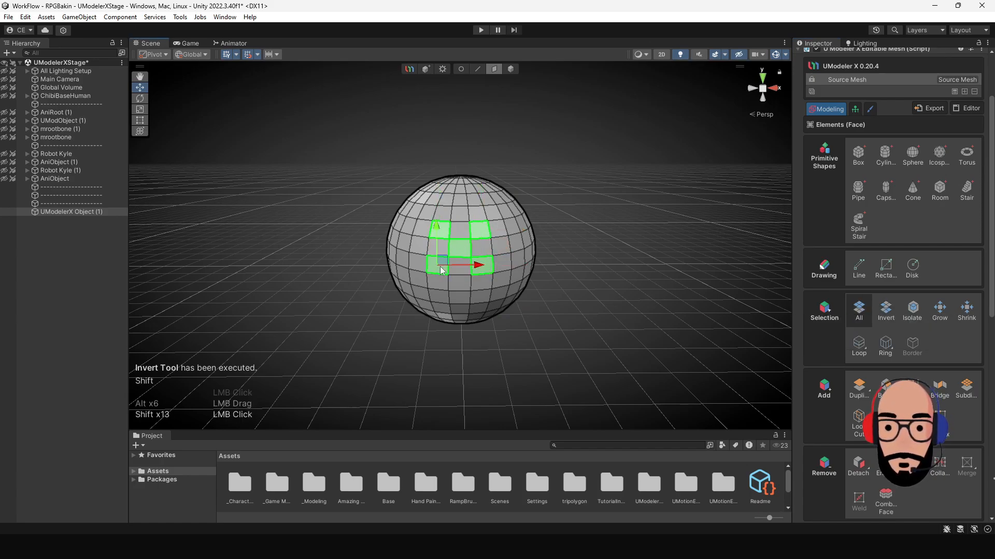
{"action": "left_click", "coordinate": [885, 313]}
{"action": "left_click_drag", "start_coordinate": [535, 287], "coordinate": [547, 292], "text": "alt"}
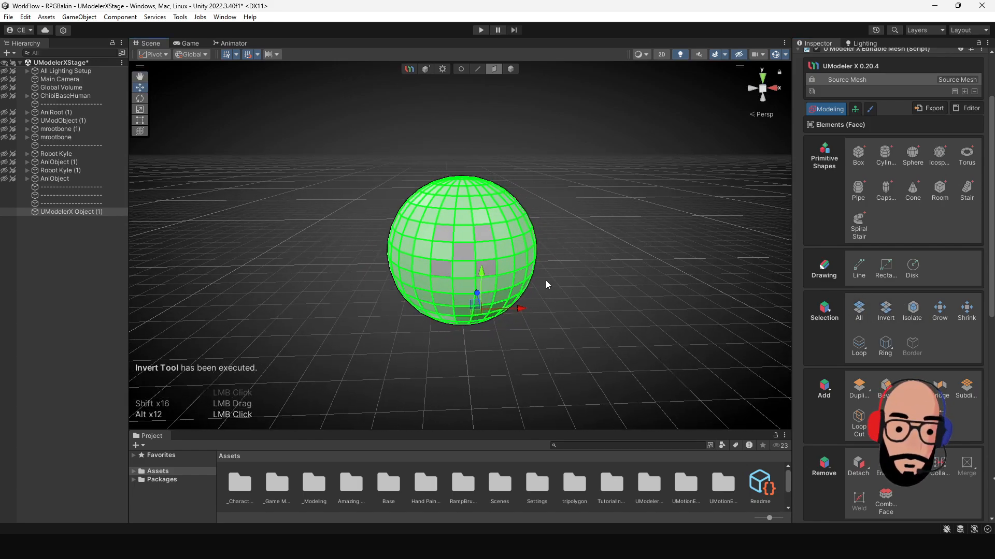
Step: Return to object mode, duplicate the sphere, and move the copy along the X axis to position -15
{"action": "left_click", "coordinate": [463, 252]}
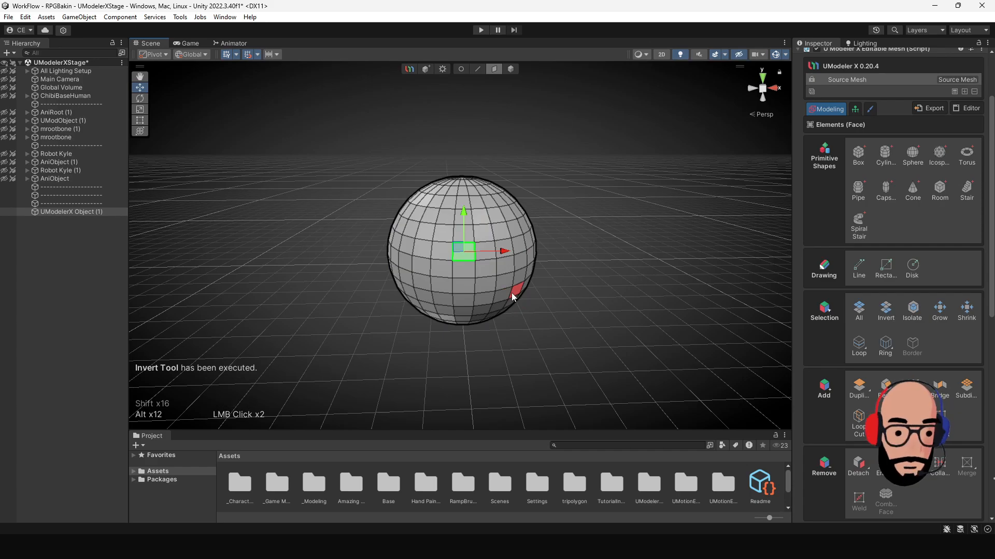
{"action": "mouse_move", "coordinate": [513, 296]}
{"action": "left_mouse_down", "text": "alt"}
{"action": "mouse_move", "coordinate": [521, 294]}
{"action": "mouse_move", "coordinate": [498, 298]}
{"action": "left_mouse_up", "text": "alt"}
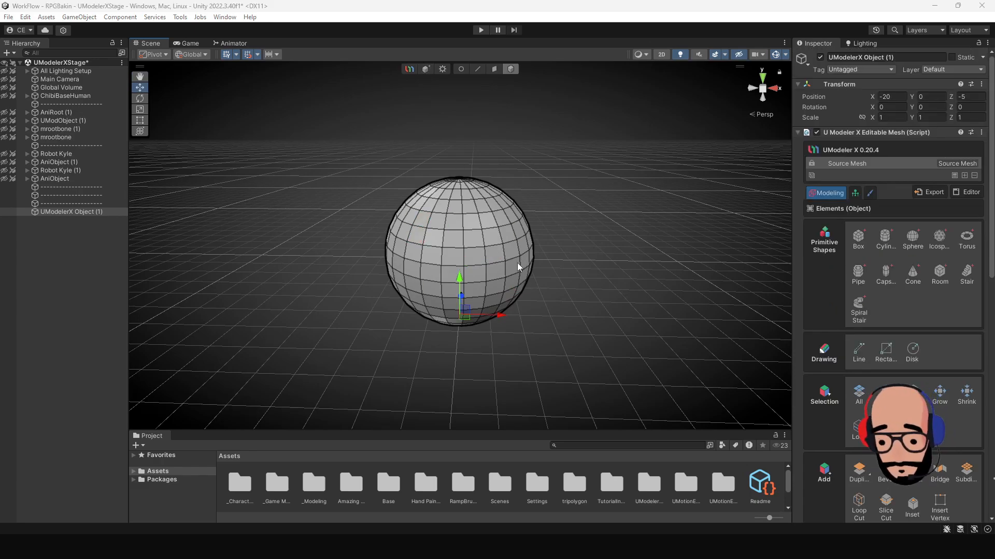
{"action": "left_click_drag", "start_coordinate": [501, 321], "coordinate": [642, 329]}
{"action": "key", "text": "ctrl+d"}
{"action": "middle_click_drag", "start_coordinate": [635, 327], "coordinate": [577, 324]}
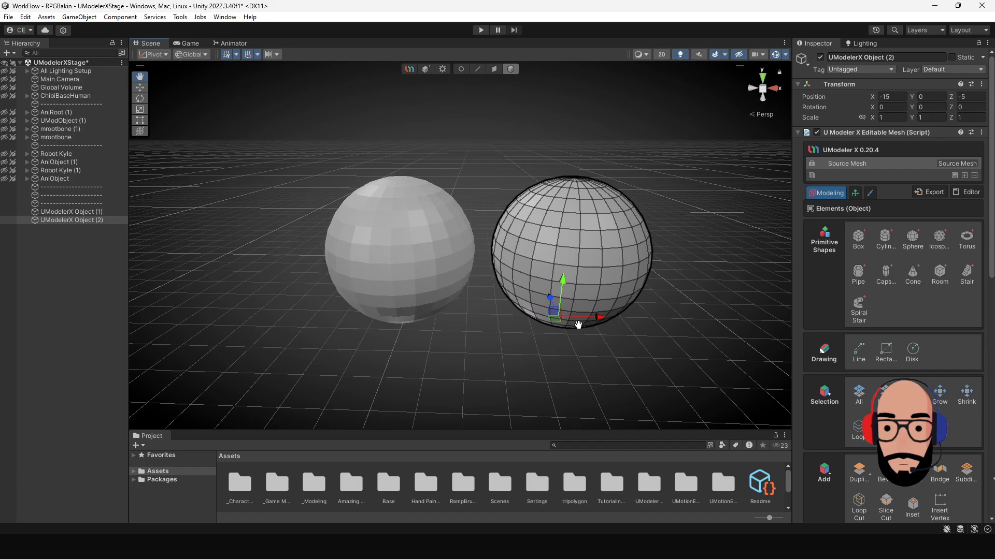
Step: Select both sphere objects and combine them into a single UModeler X object
{"action": "left_click", "coordinate": [427, 265]}
{"action": "left_click", "coordinate": [551, 239], "text": "shift"}
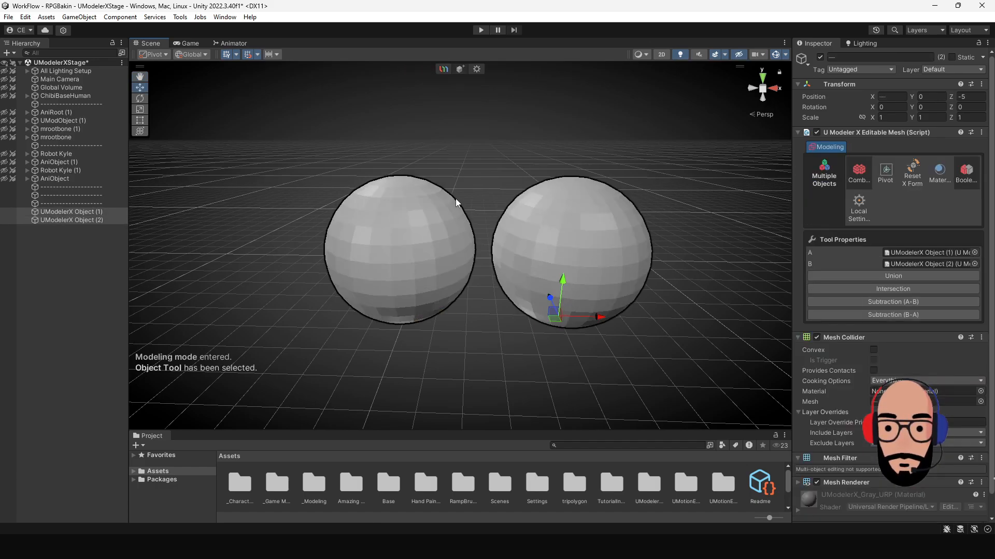
{"action": "left_click", "coordinate": [859, 174]}
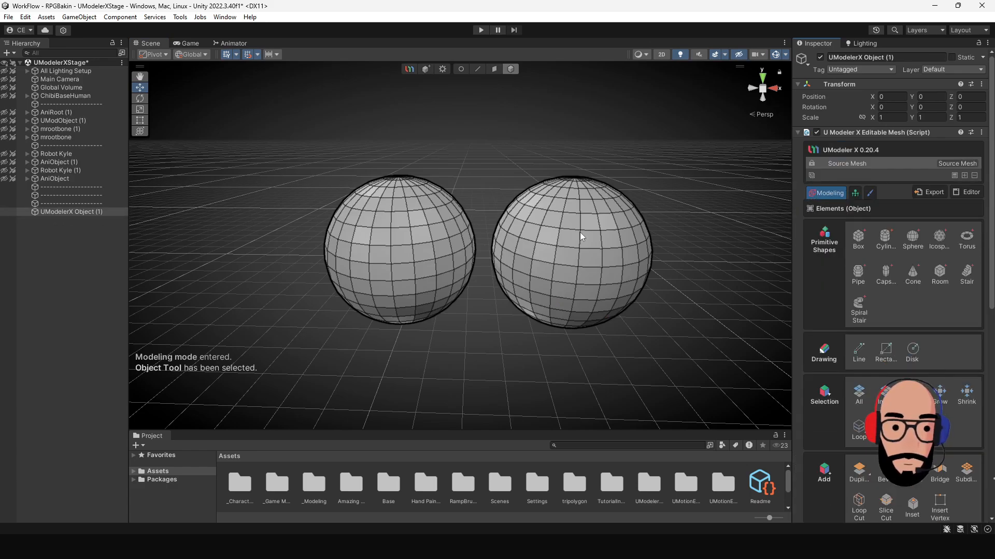
{"action": "key", "text": "f"}
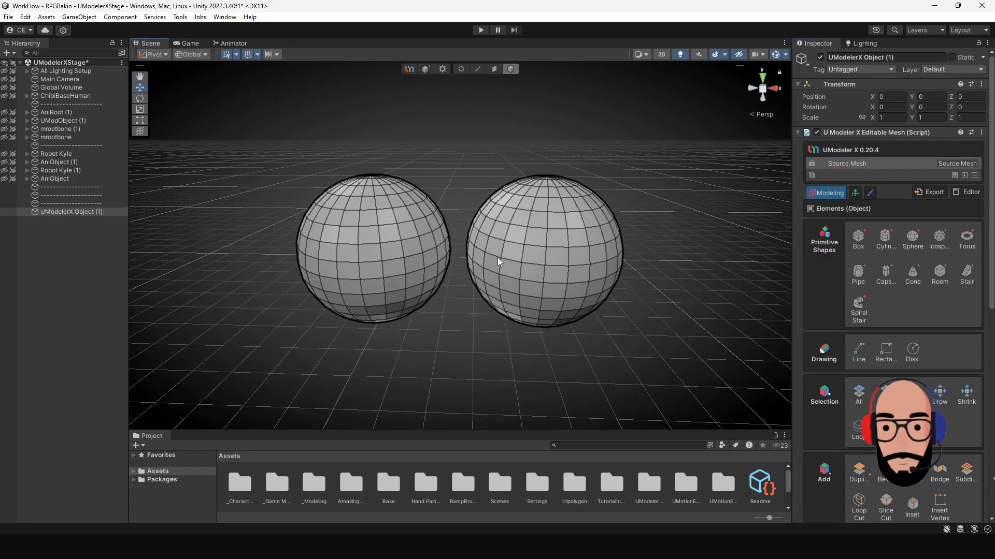
Step: In face mode, pick a face on the left sphere, select all faces of the combined object, and clear the selection
{"action": "left_click", "coordinate": [494, 69]}
{"action": "left_click", "coordinate": [406, 230]}
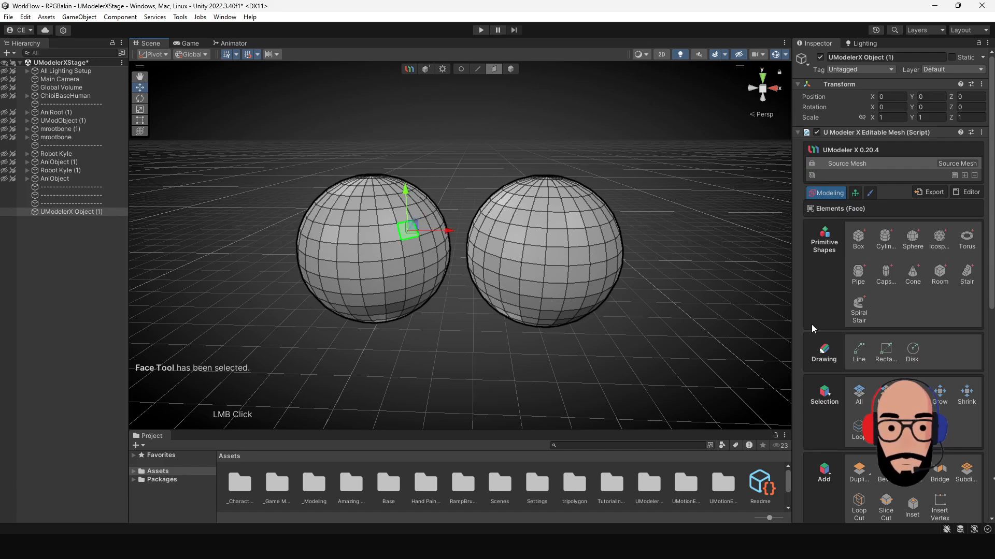
{"action": "left_click", "coordinate": [860, 396]}
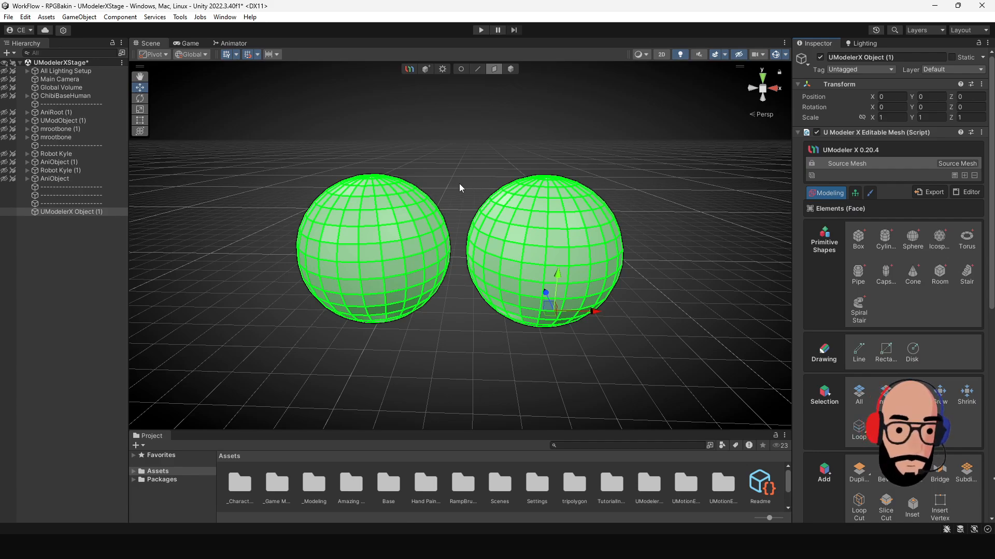
{"action": "left_click", "coordinate": [449, 212]}
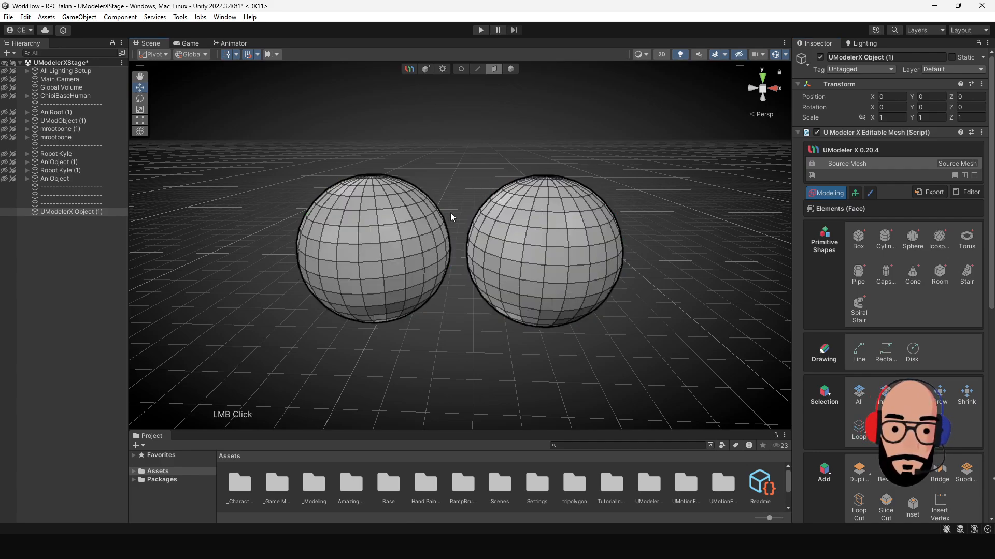
Step: Use Isolate from one picked face to select the whole right sphere, and repeat it for the left sphere
{"action": "left_click", "coordinate": [536, 238]}
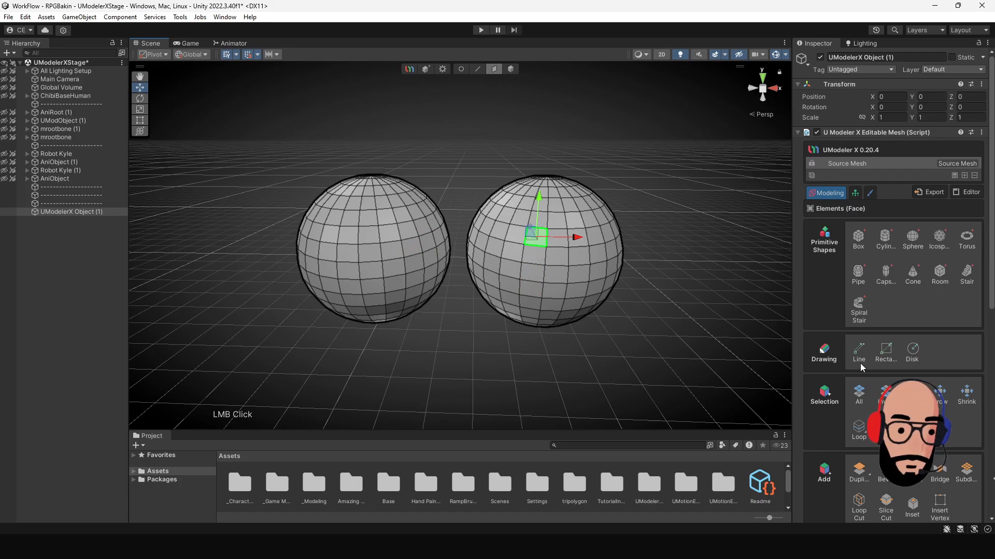
{"action": "left_click", "coordinate": [913, 395]}
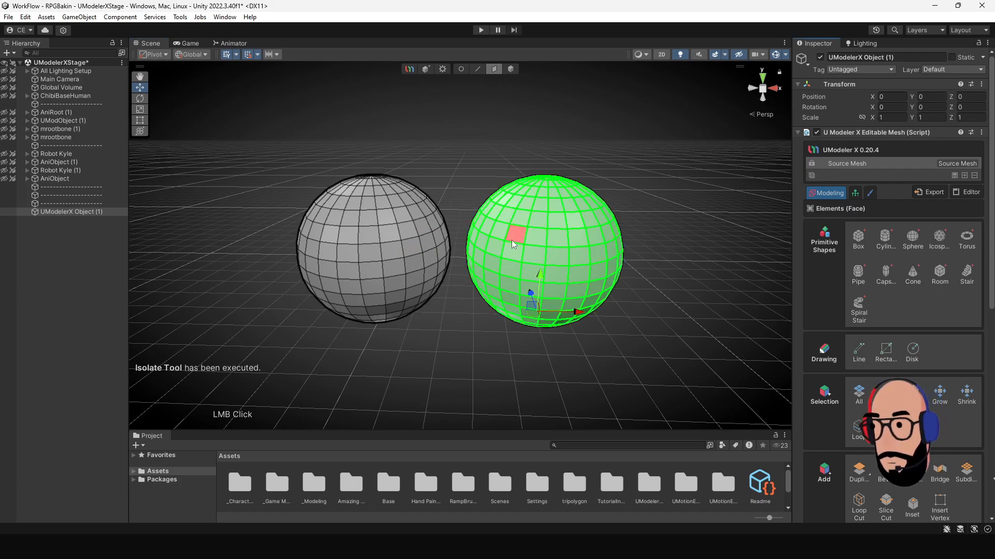
{"action": "left_click", "coordinate": [412, 246]}
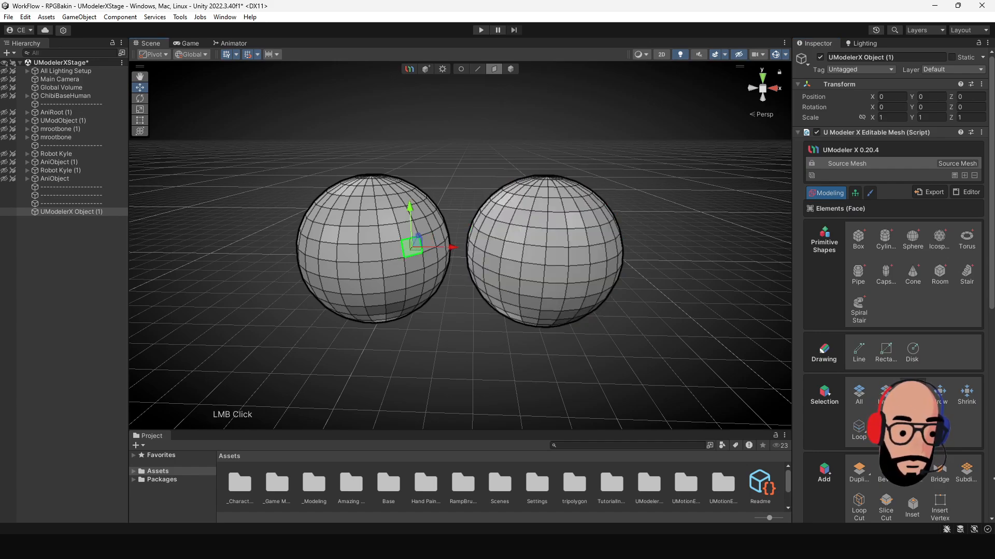
{"action": "left_click", "coordinate": [912, 395]}
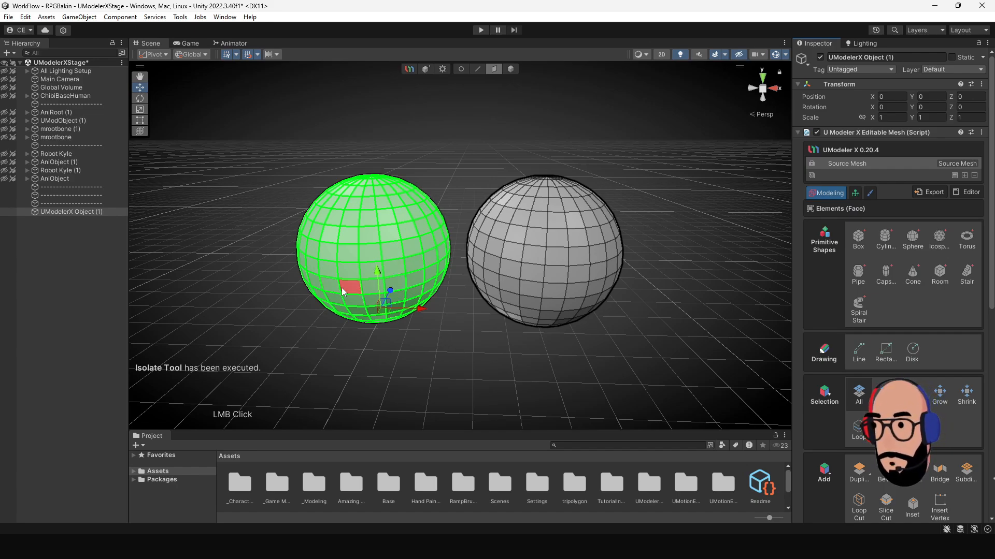
Step: Select a three-by-three block of adjacent faces on the front of the left sphere
{"action": "left_click", "coordinate": [392, 251]}
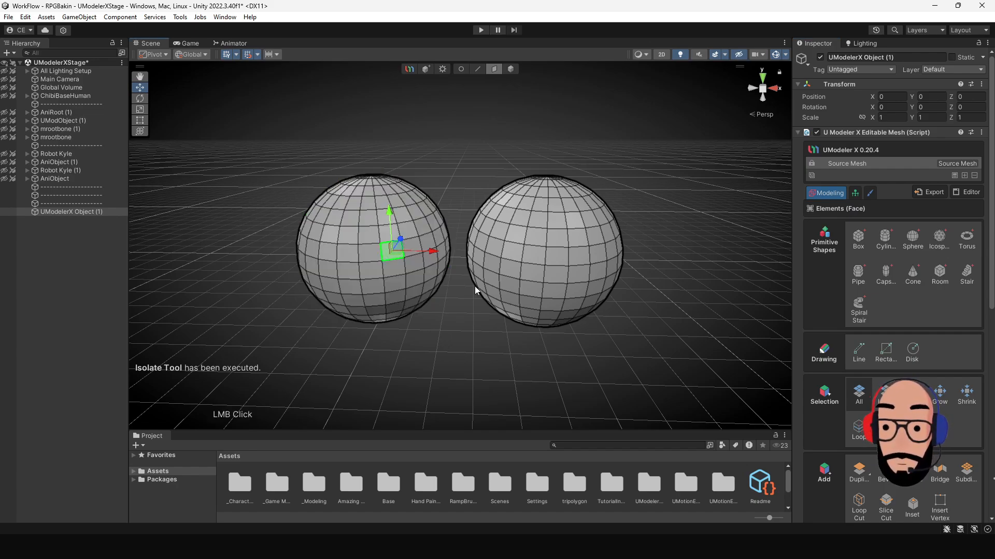
{"action": "left_click", "coordinate": [558, 257]}
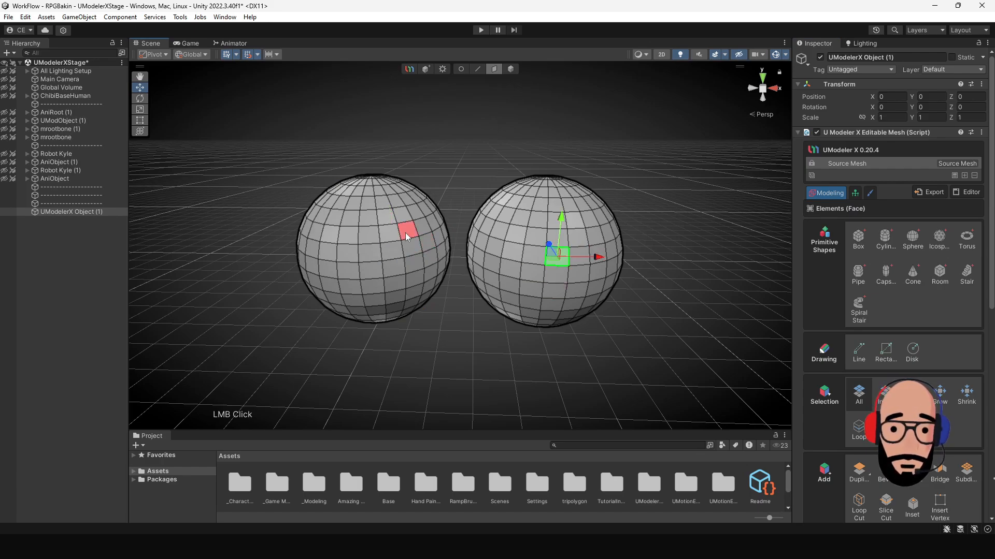
{"action": "left_click", "coordinate": [349, 249]}
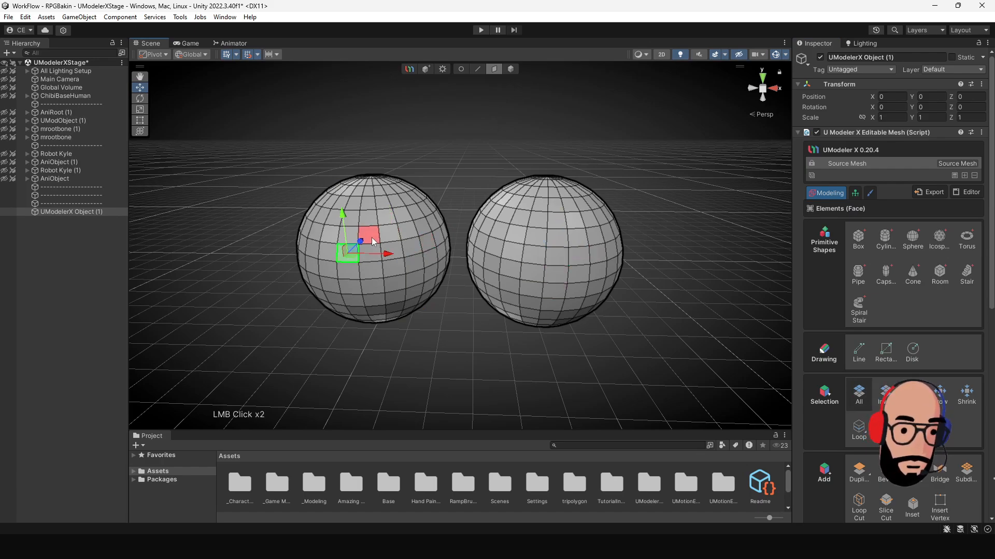
{"action": "left_click", "coordinate": [351, 232]}
{"action": "left_click", "coordinate": [376, 239], "text": "shift"}
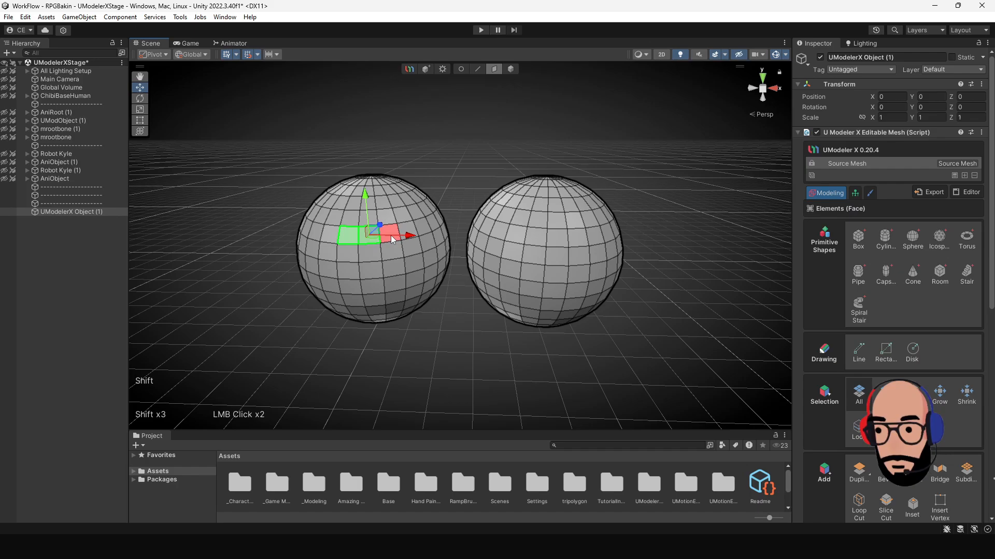
{"action": "left_click", "coordinate": [394, 253], "text": "shift"}
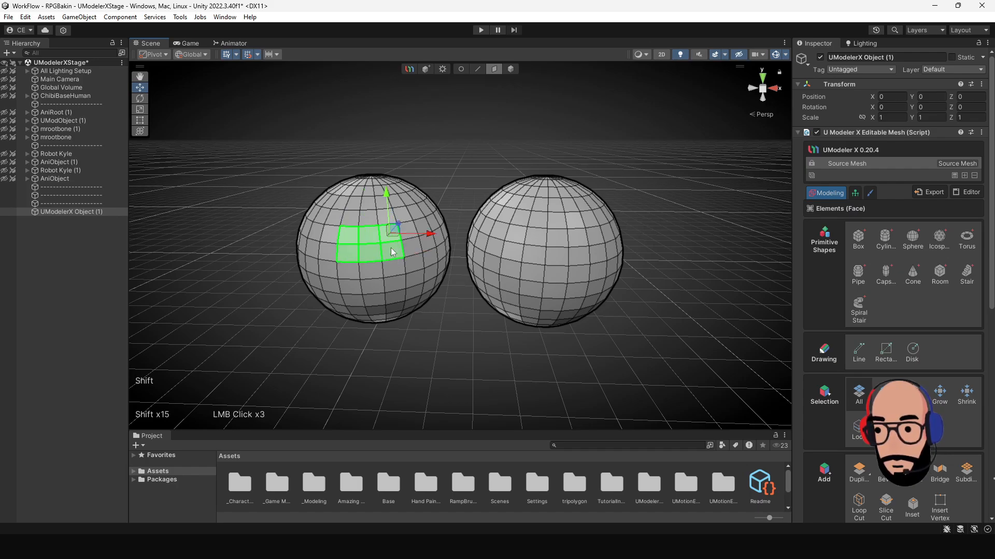
{"action": "left_click", "coordinate": [380, 275], "text": "shift"}
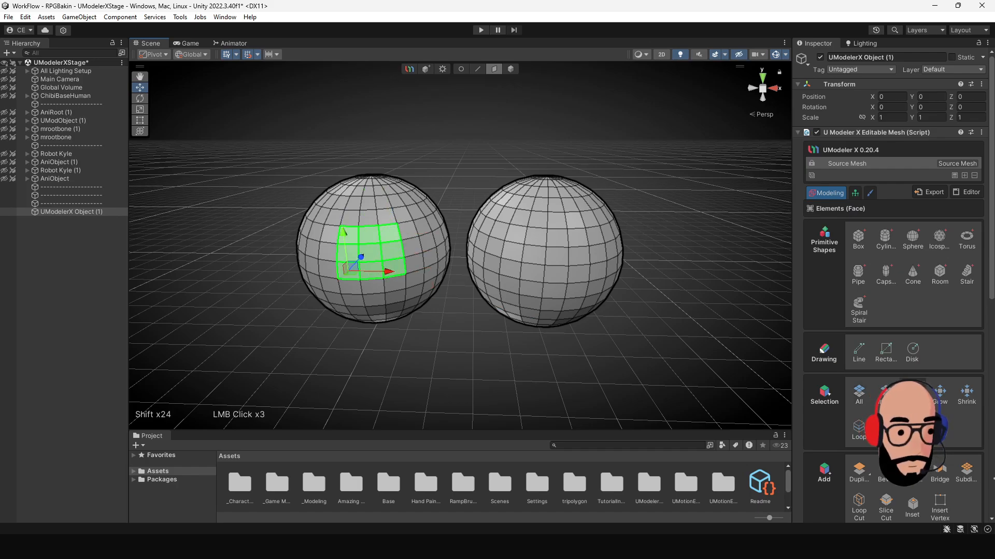
Step: Detach the selected three-by-three block of faces and pull it outward from the left sphere
{"action": "scroll", "coordinate": [888, 352], "scroll_direction": "down", "scroll_amount": 3}
{"action": "scroll", "coordinate": [888, 350], "scroll_direction": "down", "scroll_amount": 2}
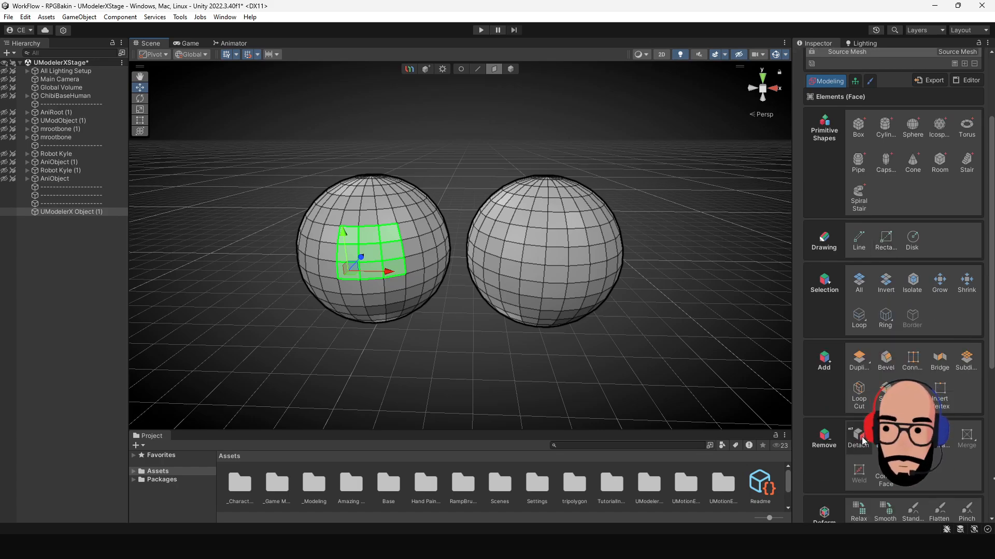
{"action": "left_click", "coordinate": [860, 439]}
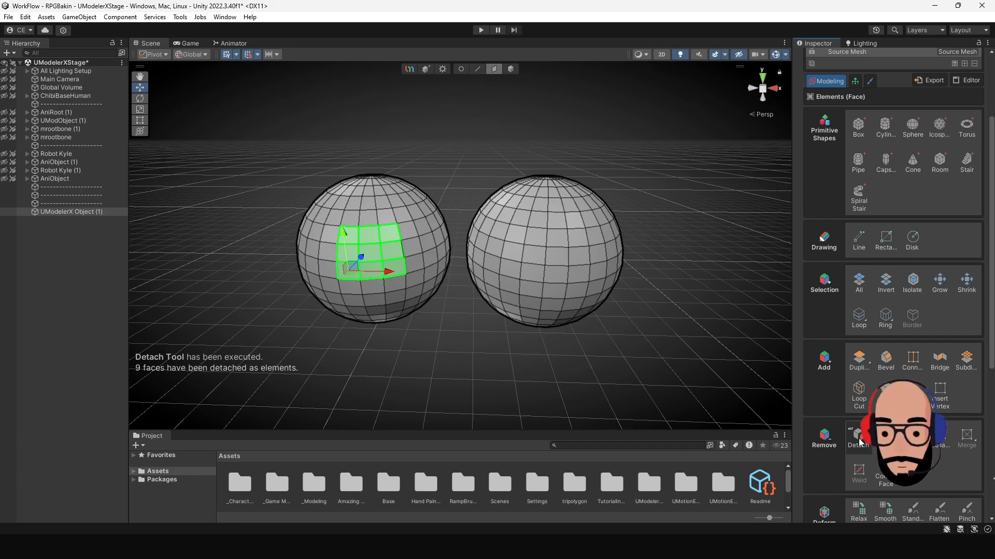
{"action": "left_click_drag", "start_coordinate": [394, 234], "coordinate": [540, 269], "text": "alt"}
Step: Select all faces of the object, clear the selection, and use Invert to select everything except one face on the right sphere
{"action": "left_click", "coordinate": [406, 229]}
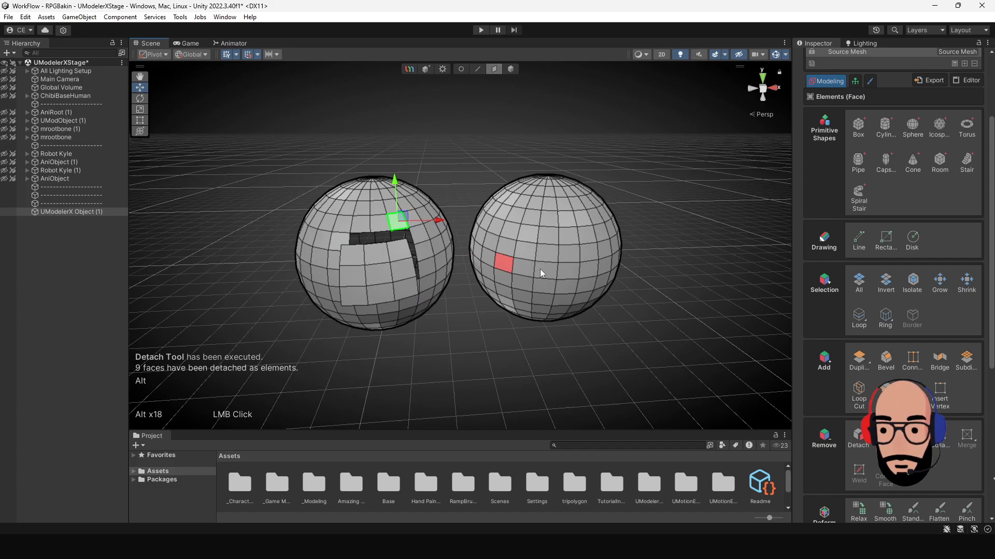
{"action": "left_click", "coordinate": [859, 286]}
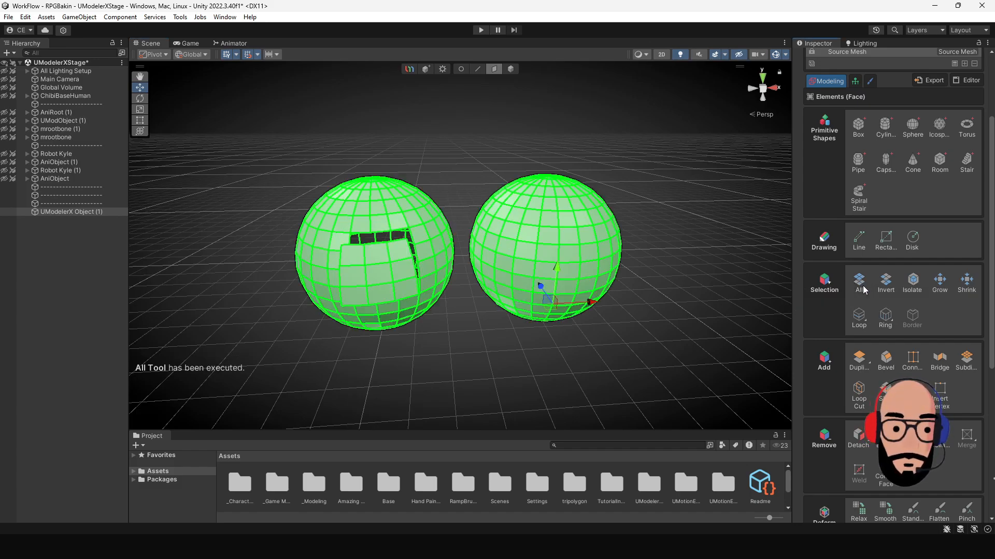
{"action": "left_click", "coordinate": [464, 307]}
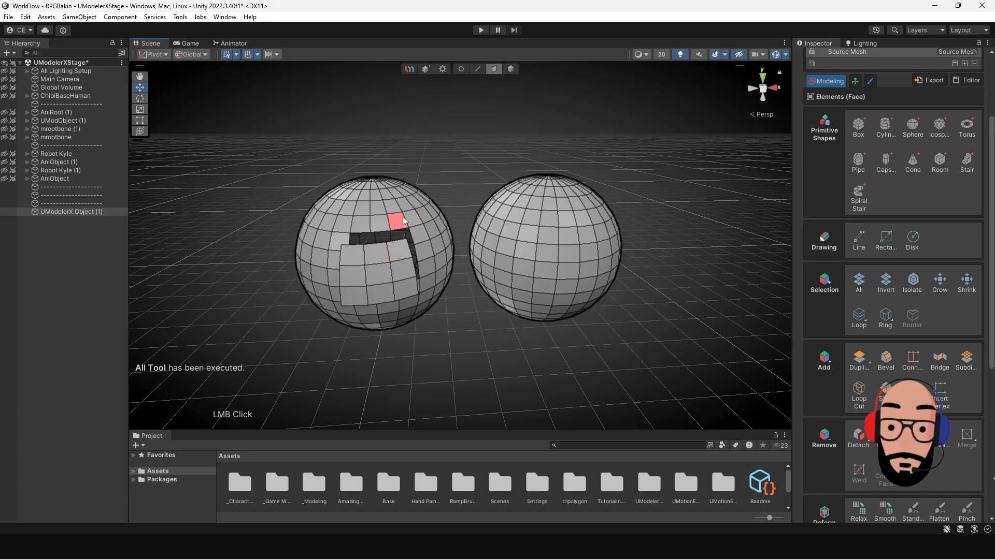
{"action": "left_click", "coordinate": [885, 283]}
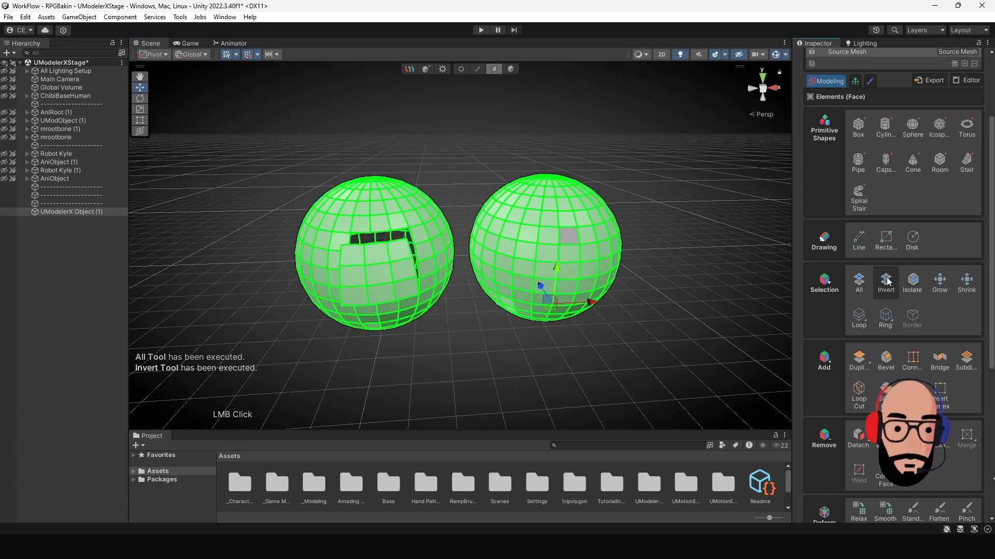
Step: Use Isolate from one picked face to select the whole right sphere, and repeat it from a face of the detached block
{"action": "left_click", "coordinate": [572, 236]}
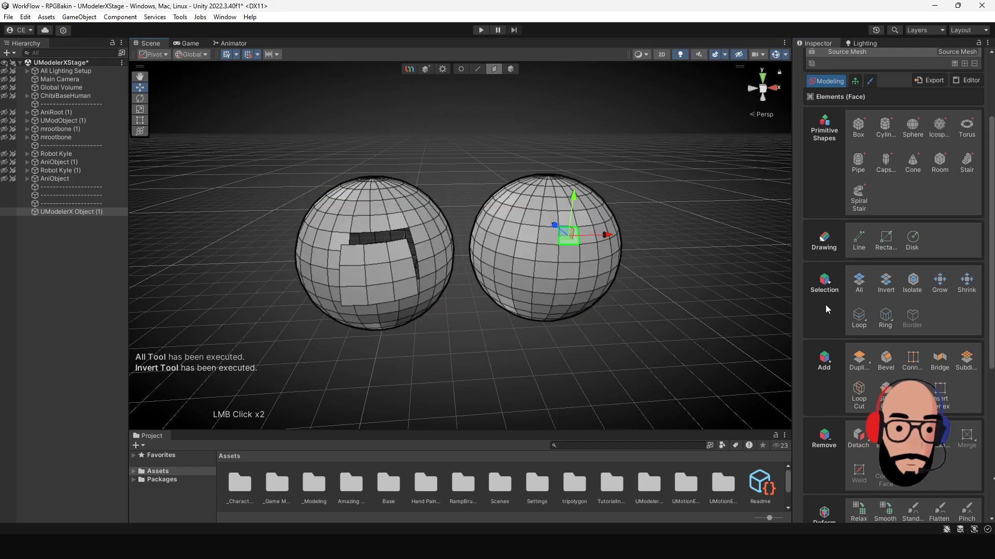
{"action": "left_click", "coordinate": [913, 284]}
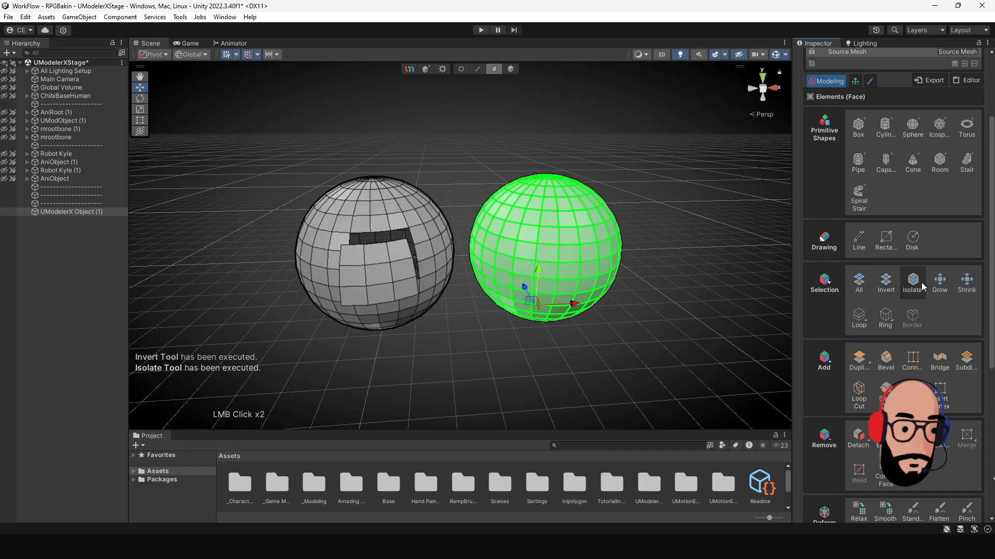
{"action": "left_click", "coordinate": [377, 256]}
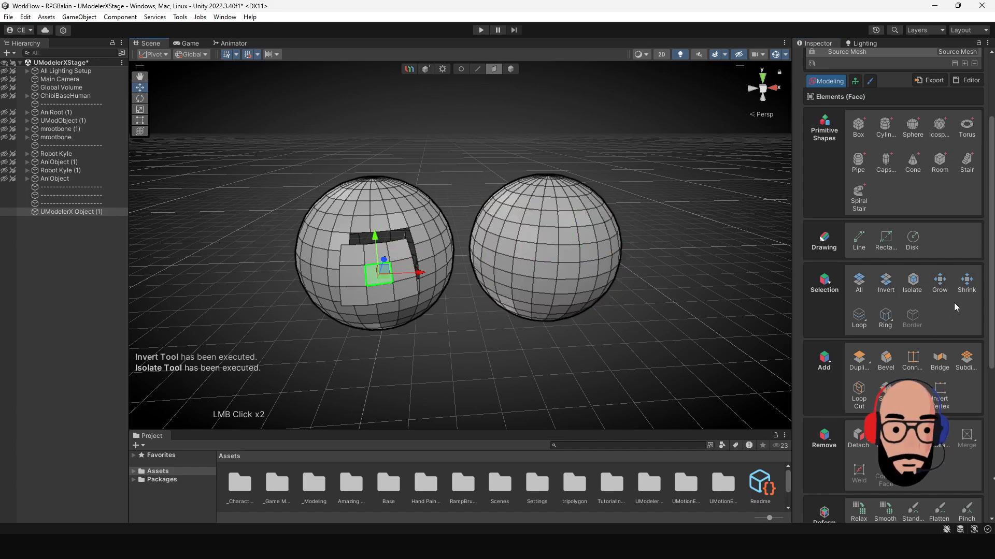
{"action": "left_click", "coordinate": [913, 284]}
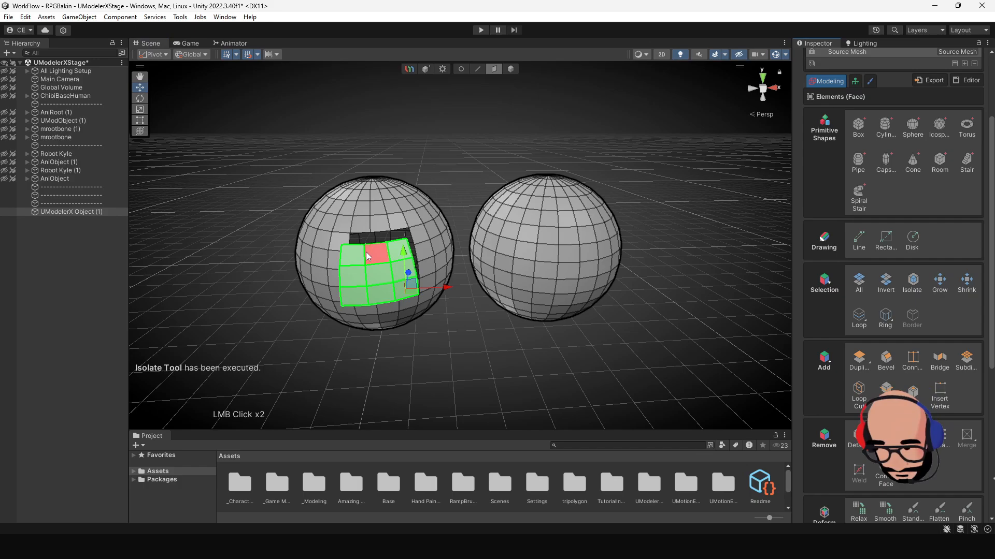
Step: Examine the isolated detached block and the opening behind it from the front and the side
{"action": "key", "text": "f"}
{"action": "left_click_drag", "start_coordinate": [370, 260], "coordinate": [536, 284], "text": "alt"}
{"action": "scroll", "coordinate": [461, 263], "scroll_direction": "up", "scroll_amount": 2}
{"action": "scroll", "coordinate": [463, 263], "scroll_direction": "up", "scroll_amount": 1}
{"action": "left_click_drag", "start_coordinate": [475, 299], "coordinate": [418, 239], "text": "alt"}
{"action": "key", "text": "f"}
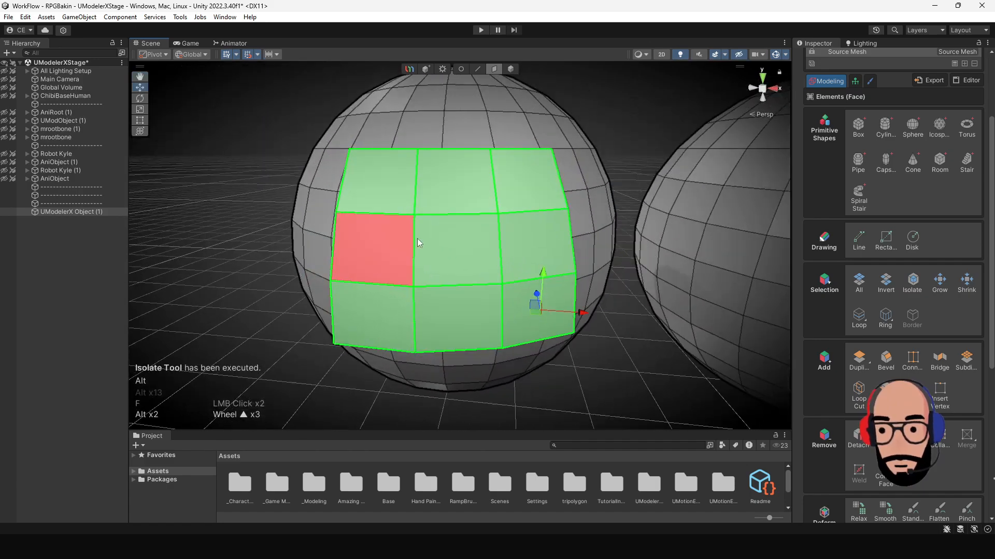
{"action": "scroll", "coordinate": [460, 224], "scroll_direction": "down", "scroll_amount": 3}
{"action": "left_click_drag", "start_coordinate": [447, 234], "coordinate": [508, 265], "text": "alt"}
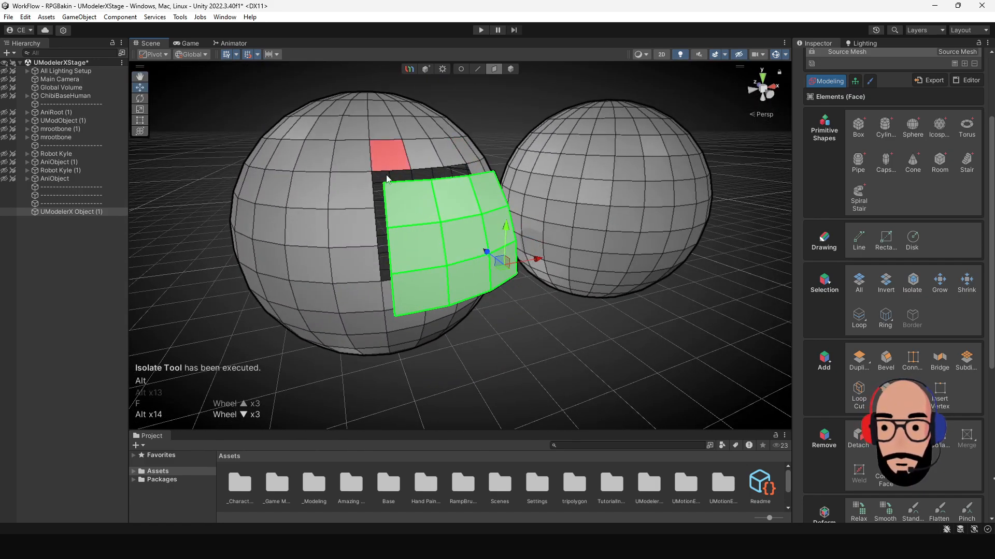
{"action": "scroll", "coordinate": [433, 228], "scroll_direction": "down", "scroll_amount": 1}
{"action": "left_click_drag", "start_coordinate": [373, 247], "coordinate": [523, 210], "text": "alt"}
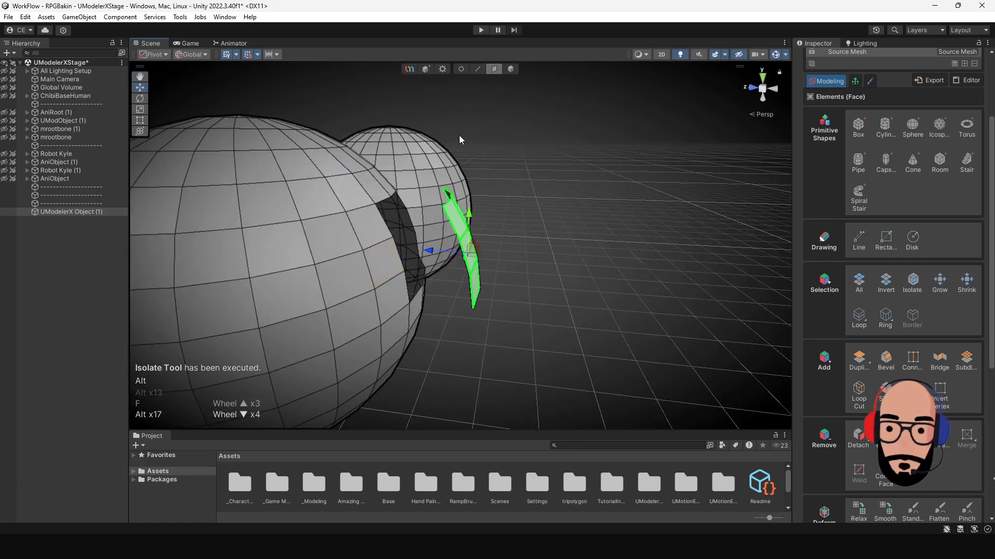
{"action": "right_click_drag", "start_coordinate": [529, 269], "coordinate": [430, 228], "text": "alt"}
{"action": "left_click_drag", "start_coordinate": [430, 228], "coordinate": [266, 220], "text": "alt"}
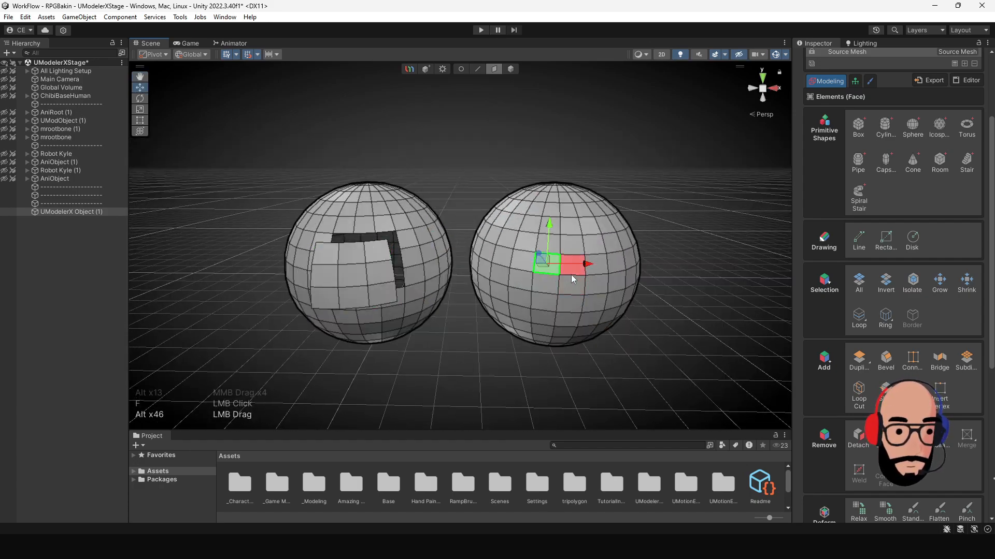
Step: Pick one face on the front of the right sphere and grow the selection four times
{"action": "left_click", "coordinate": [571, 275]}
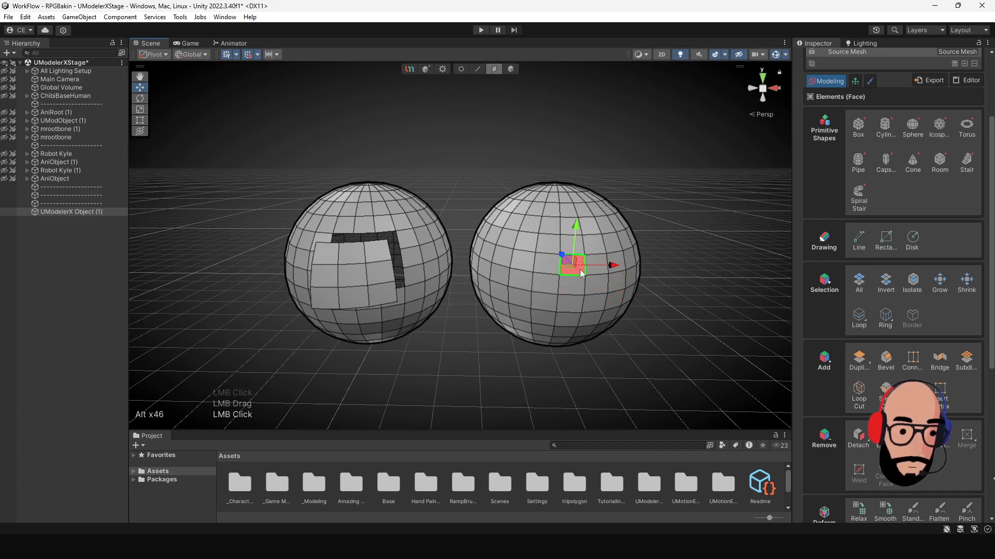
{"action": "left_click", "coordinate": [941, 288]}
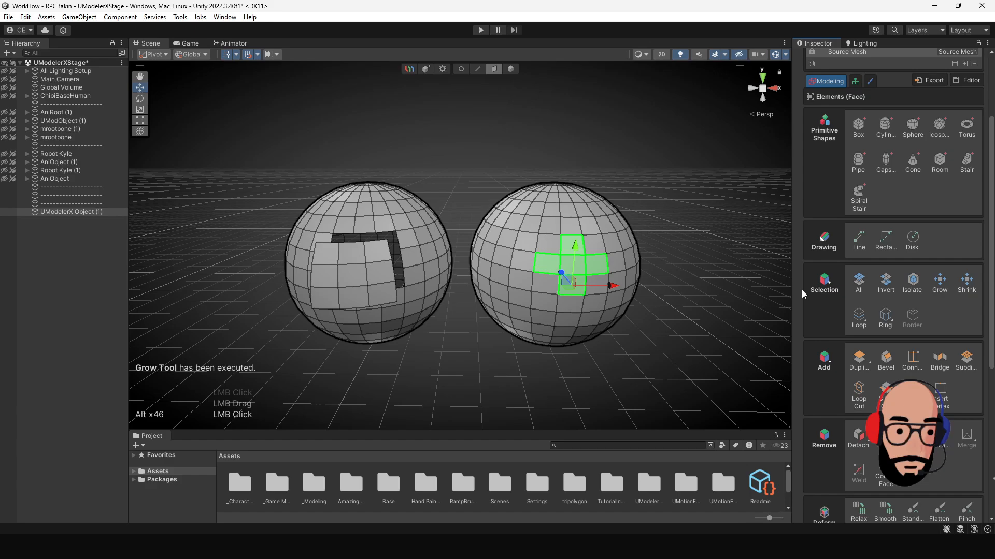
{"action": "left_click", "coordinate": [933, 286]}
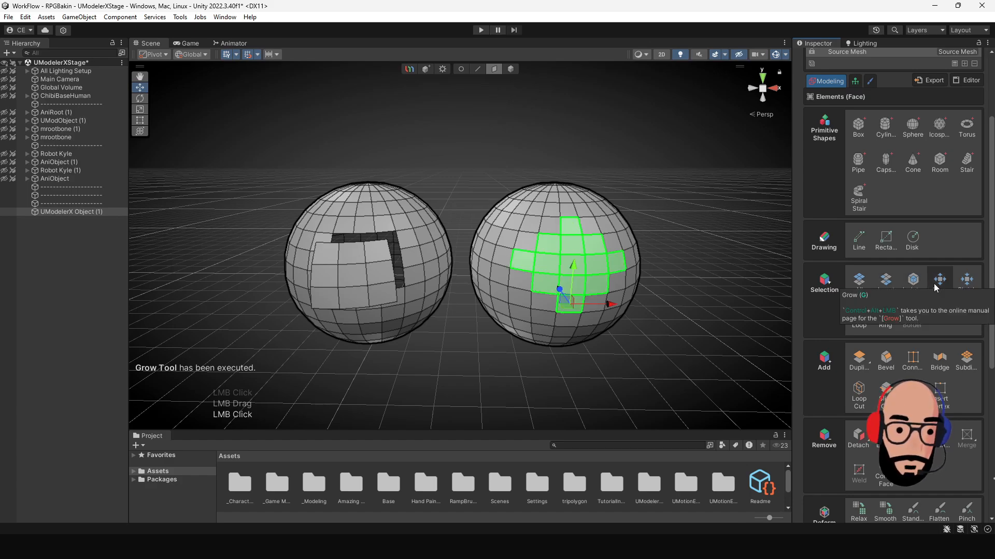
{"action": "left_click", "coordinate": [935, 286]}
{"action": "left_click", "coordinate": [935, 286]}
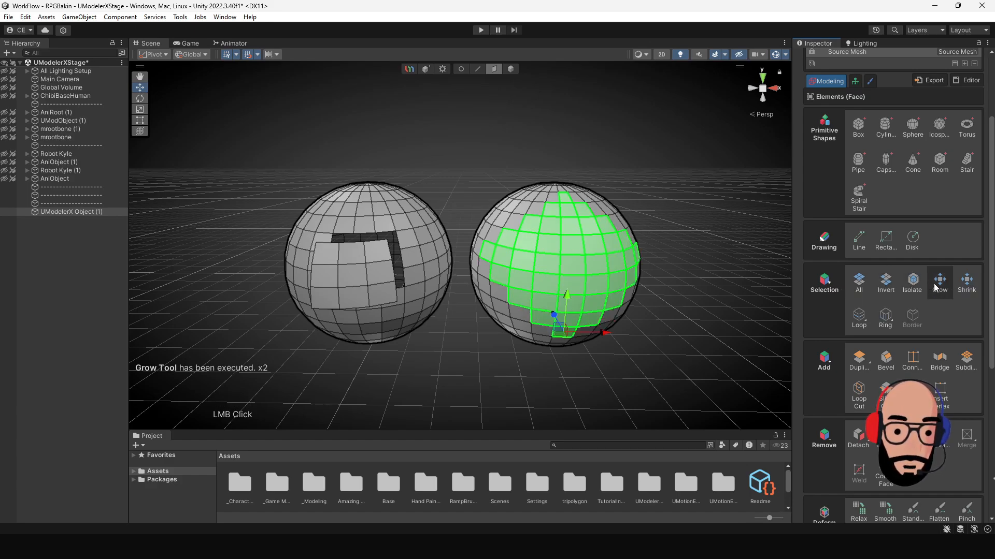
Step: Shrink the grown selection on the right sphere until no face remains selected, and try Grow on the empty selection
{"action": "middle_click_drag", "start_coordinate": [551, 303], "coordinate": [483, 296], "text": "alt"}
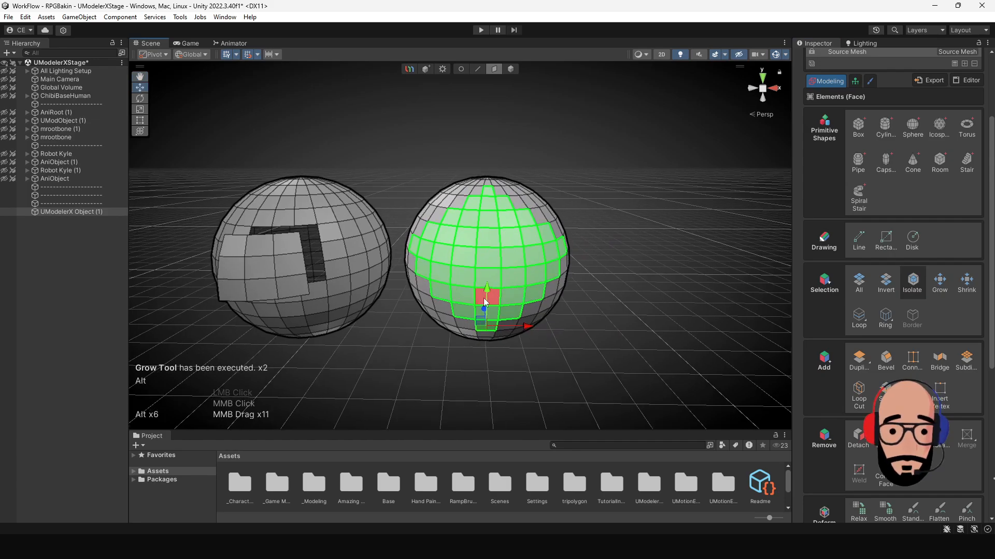
{"action": "left_click", "coordinate": [965, 284]}
{"action": "left_click", "coordinate": [966, 284]}
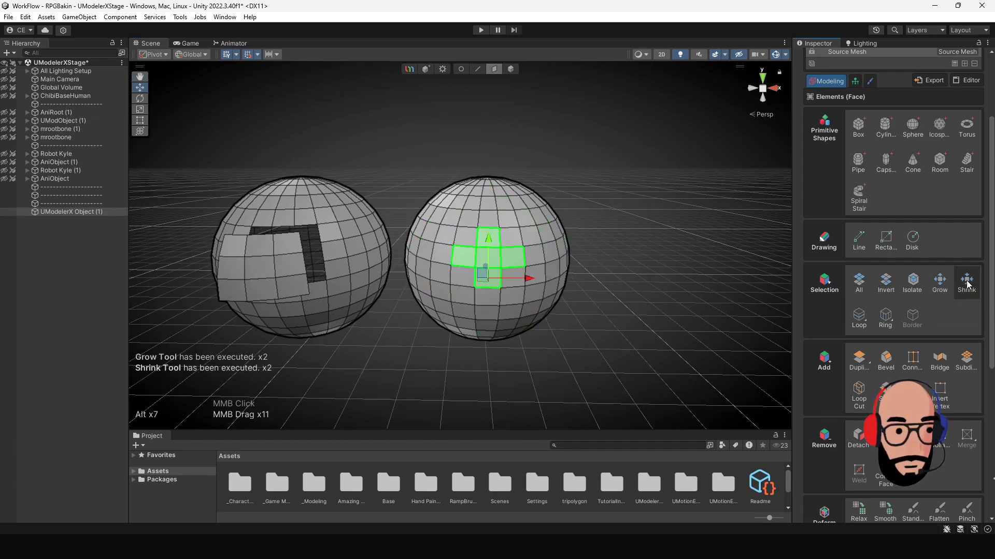
{"action": "left_click", "coordinate": [940, 282]}
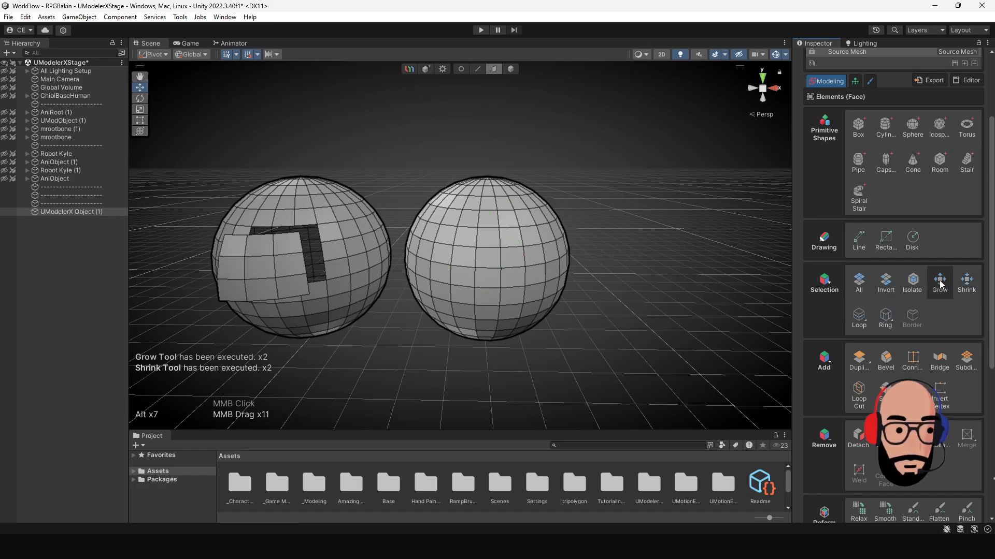
Step: Select a vertical column of three faces and two separate faces beside it on the front of the right sphere
{"action": "left_click", "coordinate": [494, 264]}
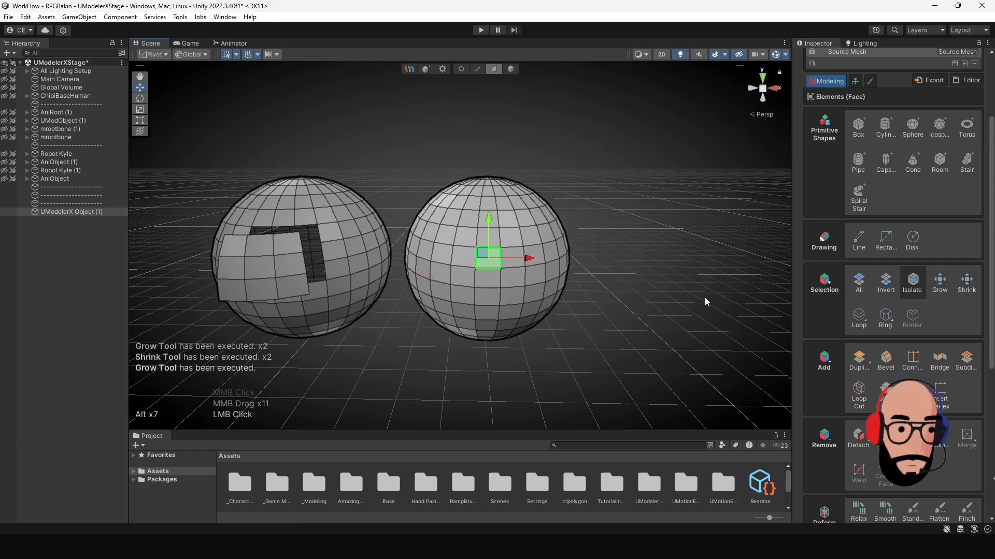
{"action": "left_click", "coordinate": [464, 222]}
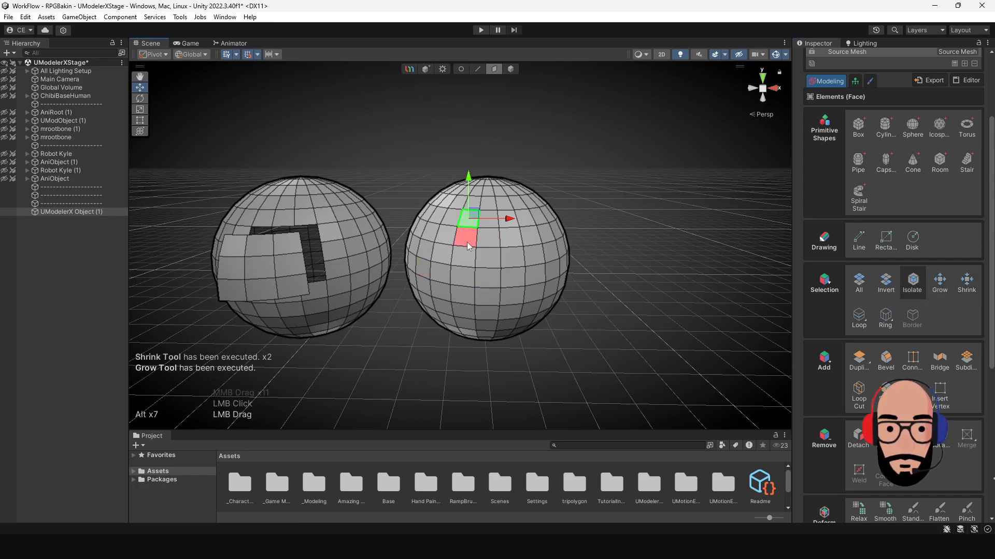
{"action": "left_click", "coordinate": [467, 241], "text": "shift"}
{"action": "left_click", "coordinate": [464, 263], "text": "shift"}
{"action": "left_click", "coordinate": [511, 265], "text": "shift"}
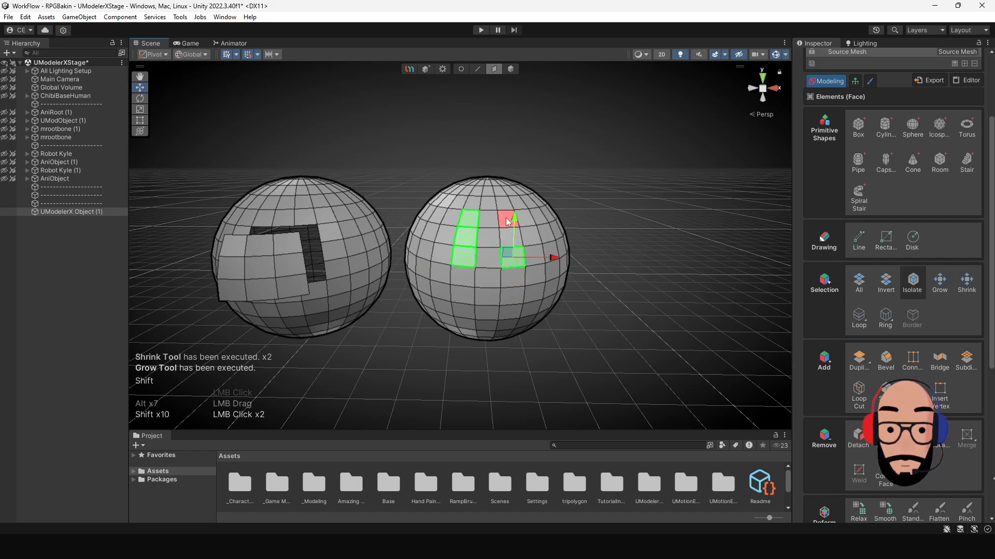
{"action": "left_click_drag", "start_coordinate": [506, 220], "coordinate": [511, 239], "text": "shift"}
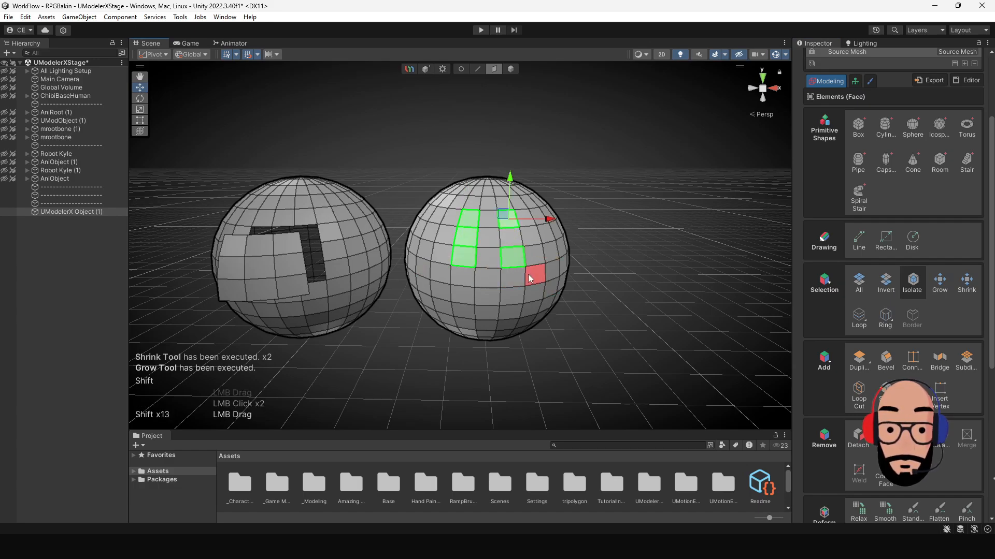
Step: Grow the selection of separate faces on the right sphere three times
{"action": "left_click", "coordinate": [939, 283]}
{"action": "left_click", "coordinate": [940, 285]}
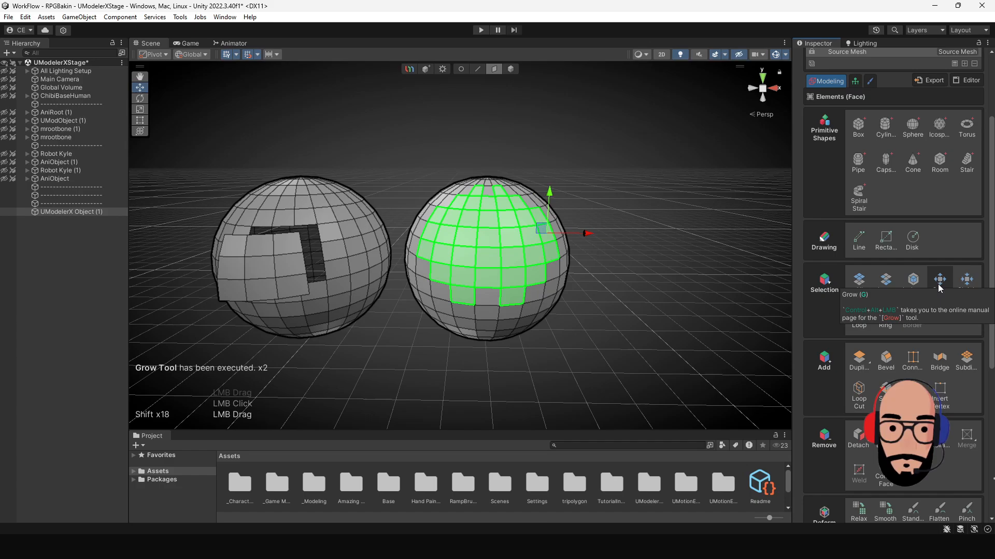
{"action": "left_click", "coordinate": [940, 285]}
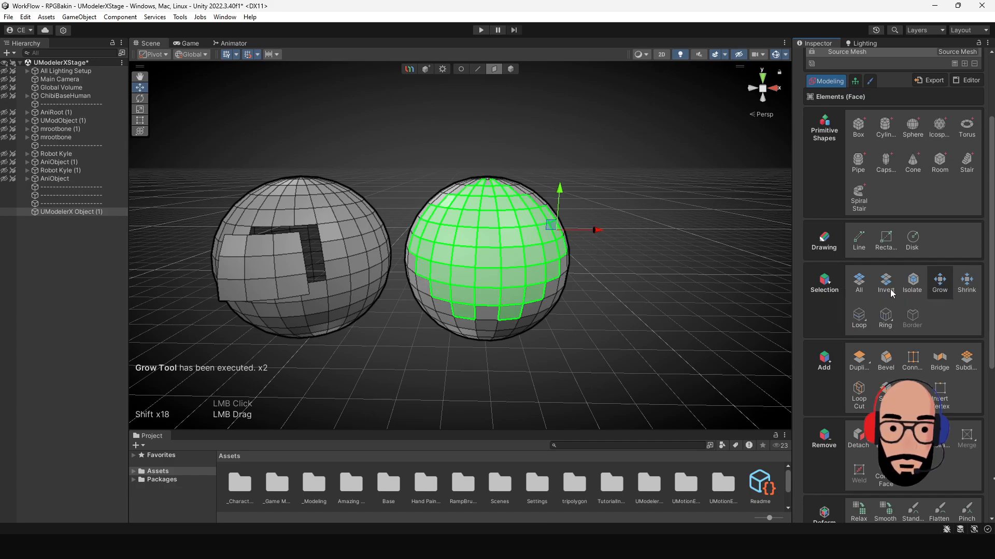
Step: Try to move the grown face selection on the right sphere, and undo the move
{"action": "right_click_drag", "start_coordinate": [451, 296], "coordinate": [541, 311], "text": "alt"}
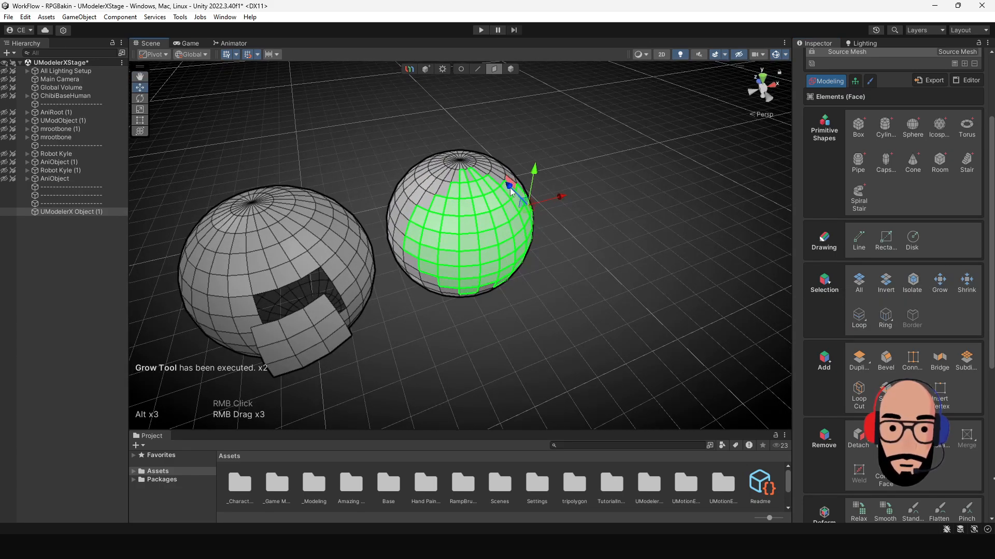
{"action": "left_click_drag", "start_coordinate": [510, 191], "coordinate": [536, 228]}
{"action": "key", "text": "ctrl+z"}
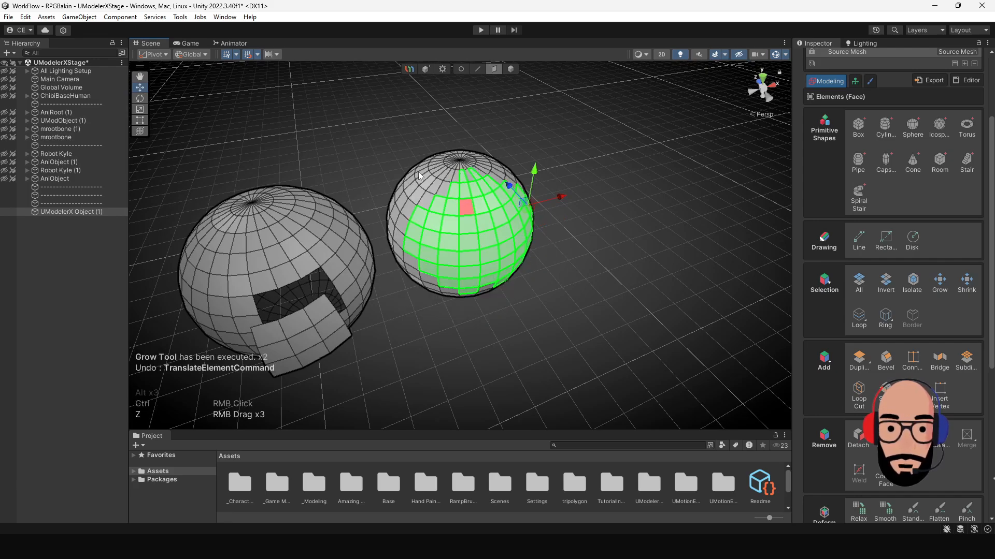
{"action": "left_click_drag", "start_coordinate": [377, 166], "coordinate": [451, 212], "text": "alt"}
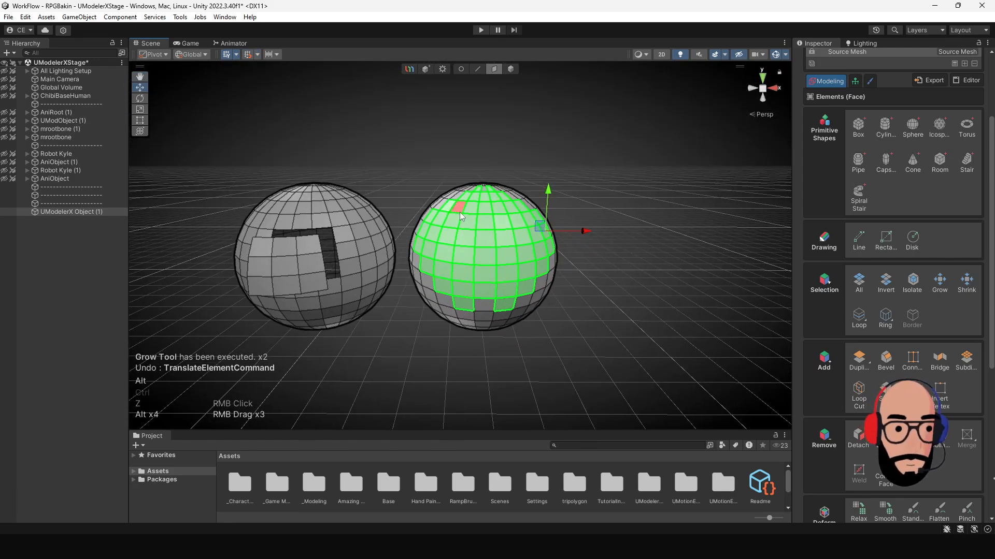
Step: Replace the grown selection with a single face on the lower part of the right sphere
{"action": "left_click", "coordinate": [552, 310]}
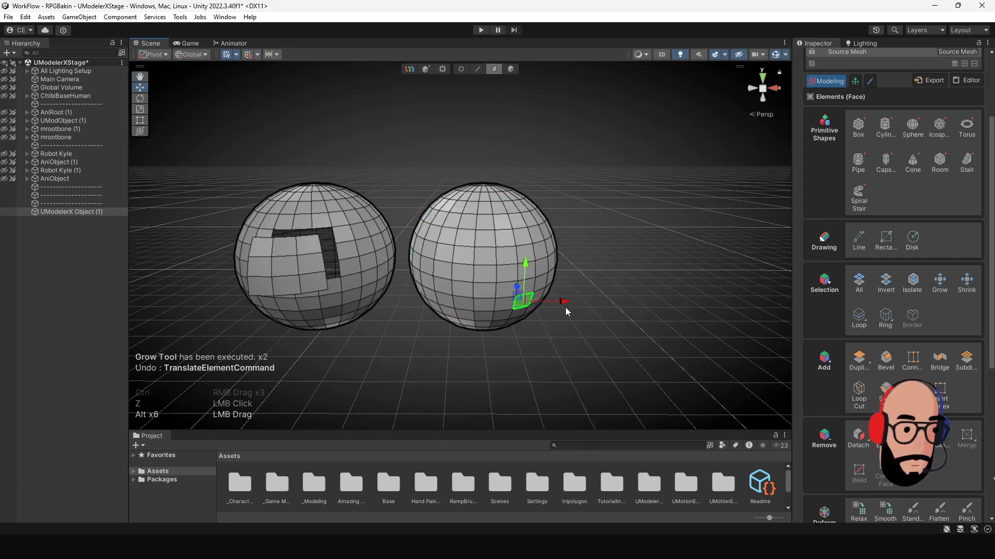
{"action": "left_click_drag", "start_coordinate": [515, 322], "coordinate": [488, 317], "text": "alt"}
{"action": "right_click_drag", "start_coordinate": [488, 298], "coordinate": [537, 345], "text": "alt"}
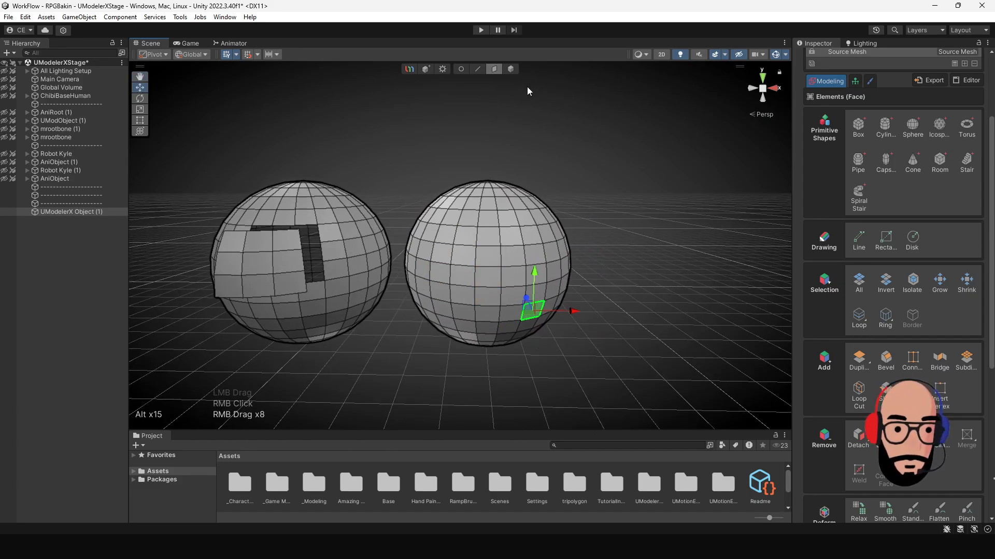
Step: Switch to edge mode, pick a horizontal edge on the front of the right sphere, and select its full edge loop
{"action": "left_click", "coordinate": [478, 69]}
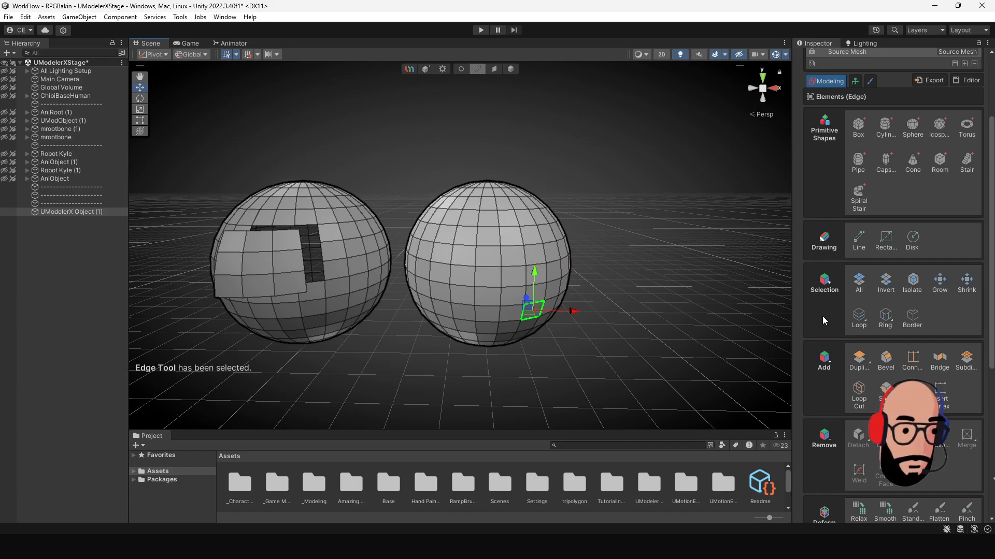
{"action": "left_click", "coordinate": [492, 270]}
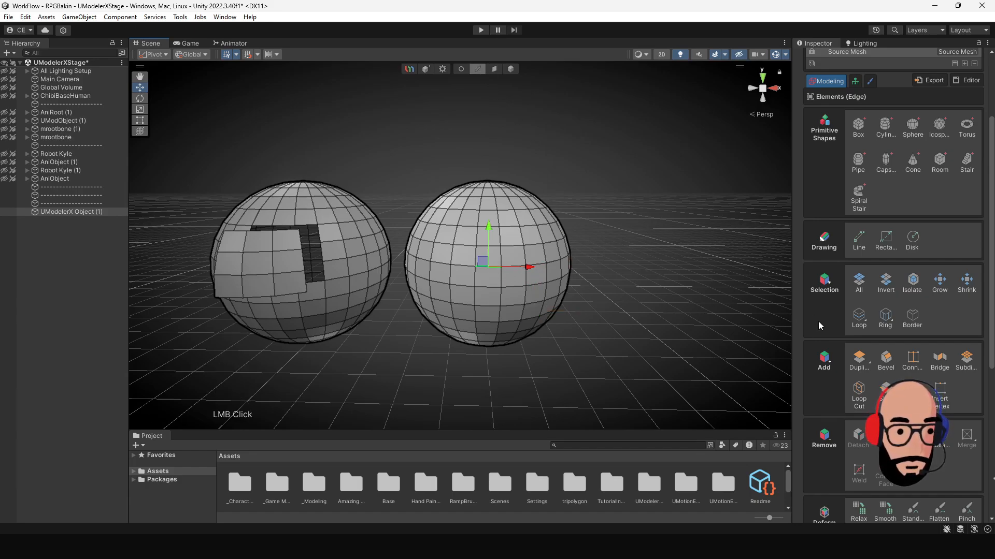
{"action": "left_click", "coordinate": [859, 316]}
{"action": "left_click_drag", "start_coordinate": [557, 315], "coordinate": [524, 276], "text": "alt"}
{"action": "left_click", "coordinate": [486, 248]}
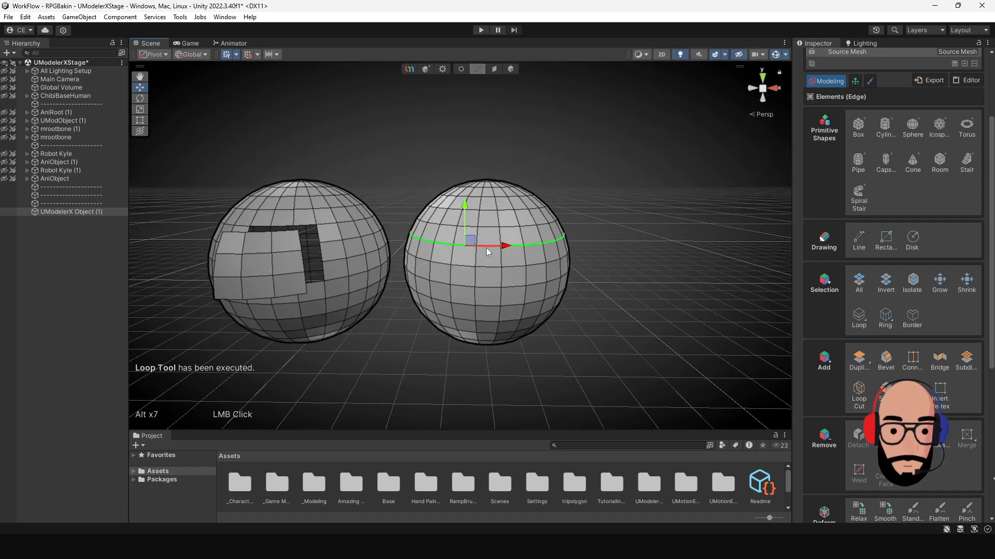
Step: Select different horizontal edge loops around the middle of the right sphere, one after another
{"action": "left_click", "coordinate": [487, 288]}
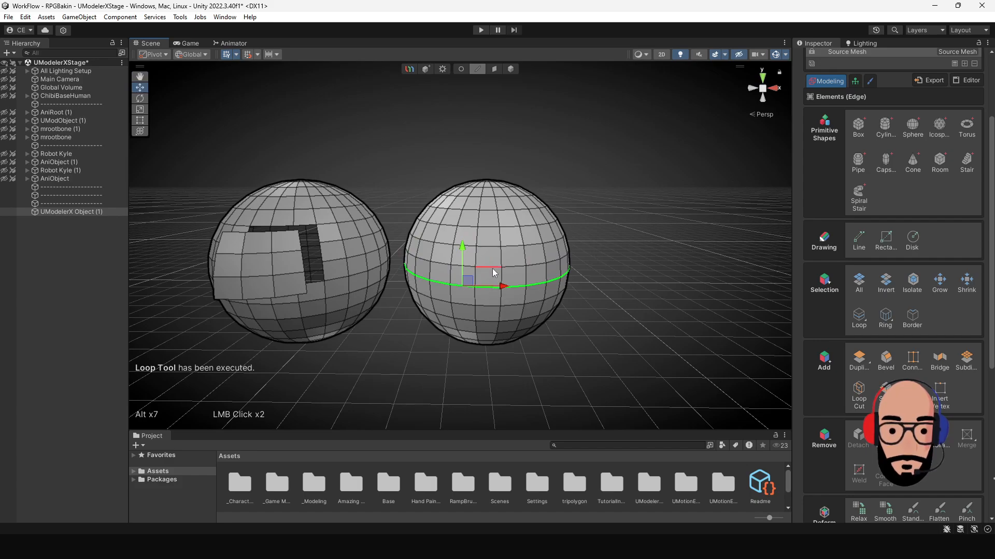
{"action": "left_click", "coordinate": [492, 268]}
{"action": "left_click", "coordinate": [493, 242]}
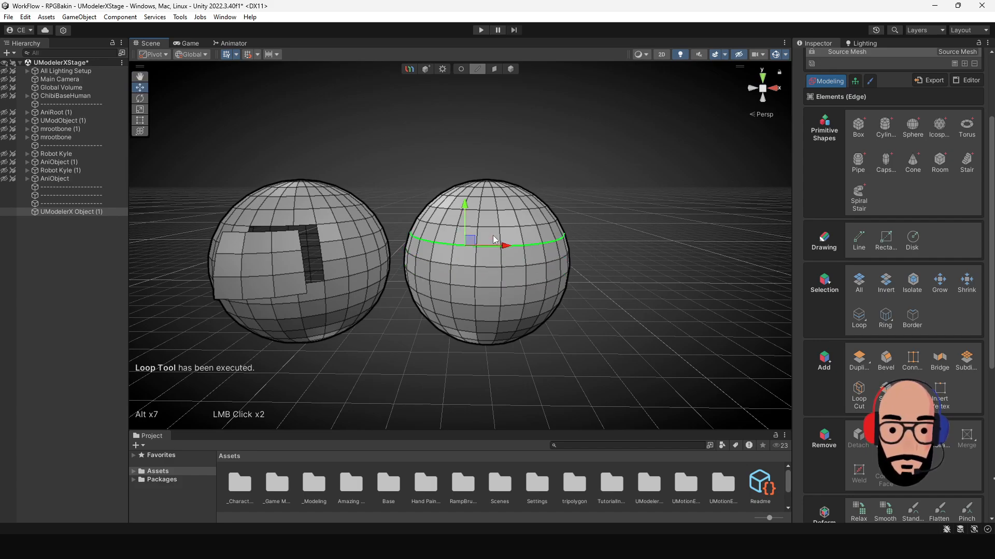
{"action": "left_click", "coordinate": [489, 268]}
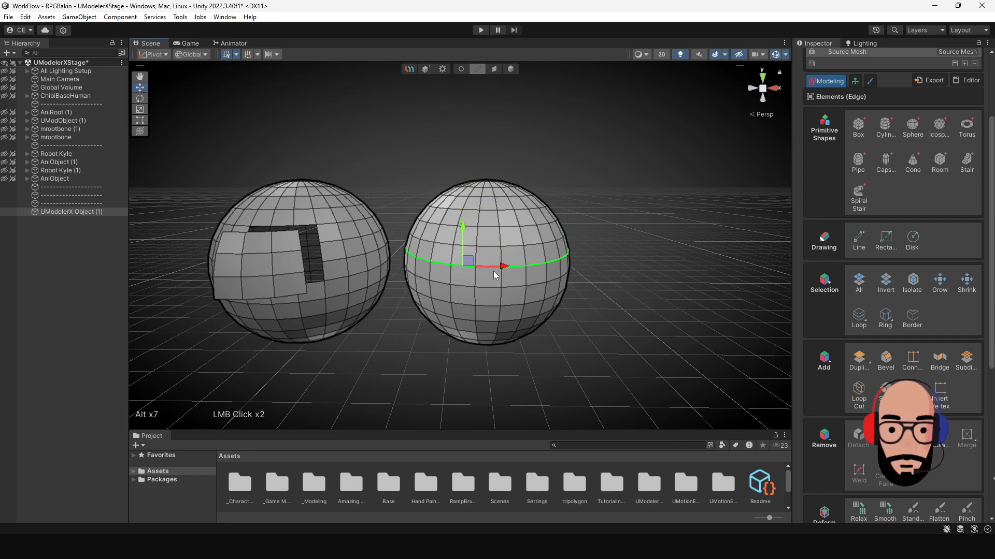
Step: Select vertical edge loops on the front of the right sphere one by one, ending with the horizontal loop around its middle
{"action": "left_click", "coordinate": [501, 280]}
{"action": "left_click", "coordinate": [474, 275]}
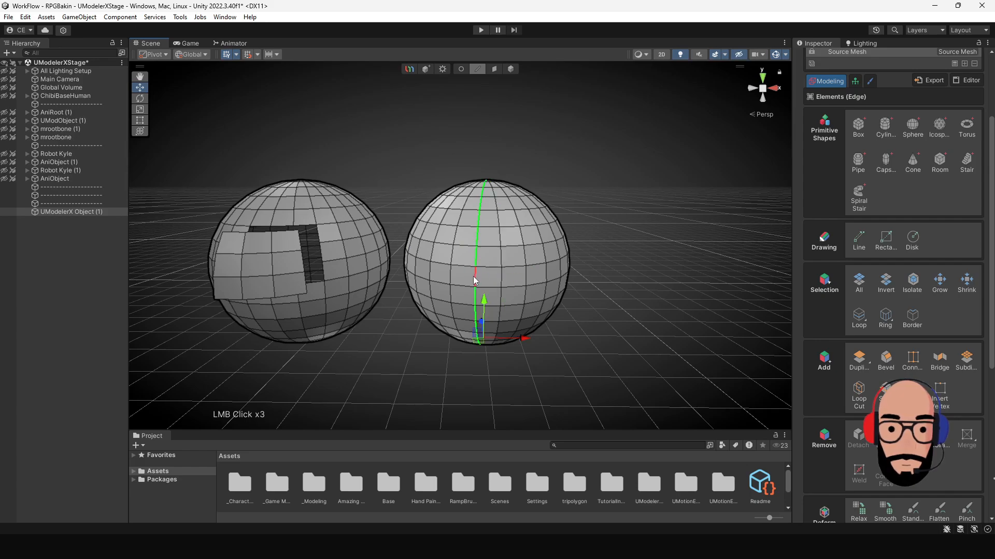
{"action": "left_click", "coordinate": [450, 279]}
{"action": "double_click", "coordinate": [479, 267]}
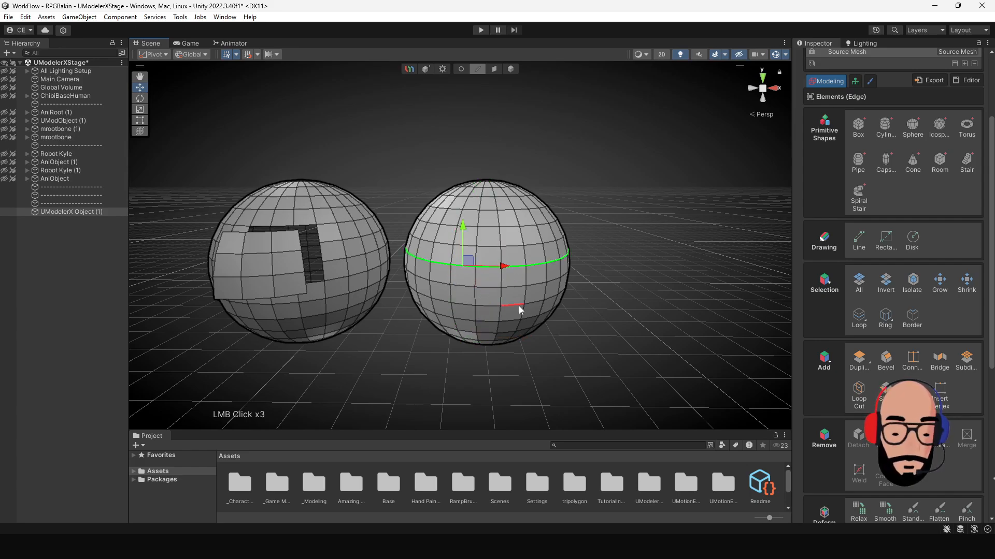
Step: Apply Loop to a horizontal edge below the right sphere's middle, and replace that selection with a full vertical edge loop
{"action": "left_click", "coordinate": [490, 289]}
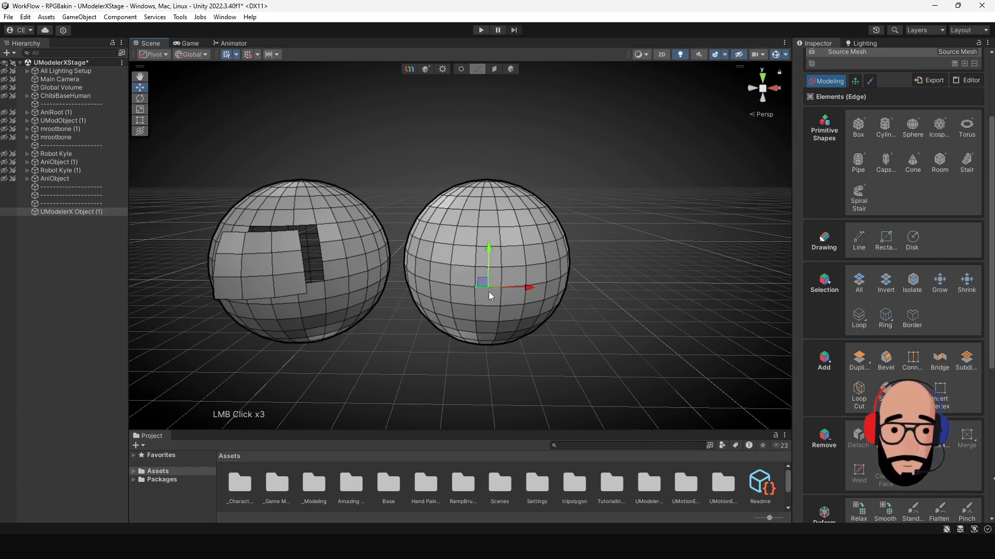
{"action": "left_click", "coordinate": [851, 326]}
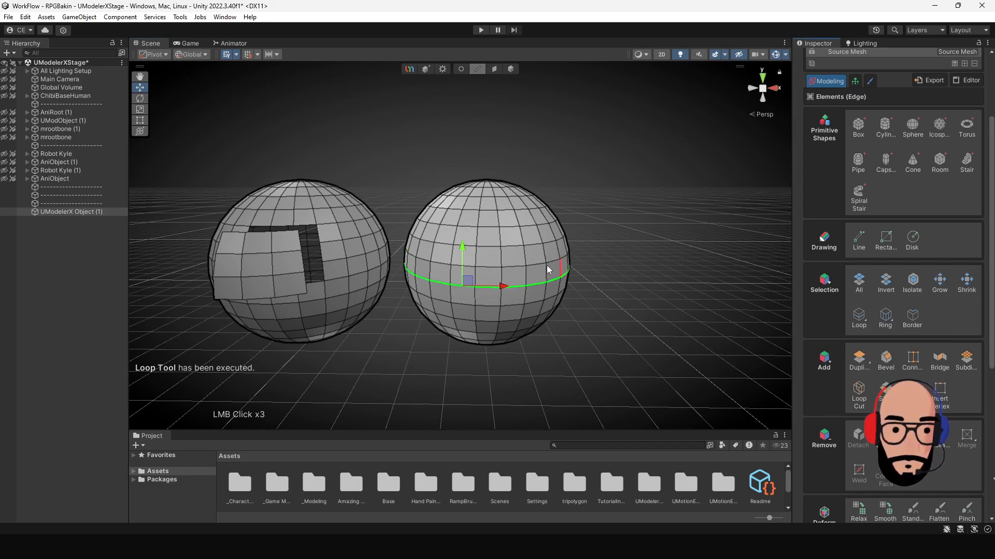
{"action": "left_click", "coordinate": [502, 258]}
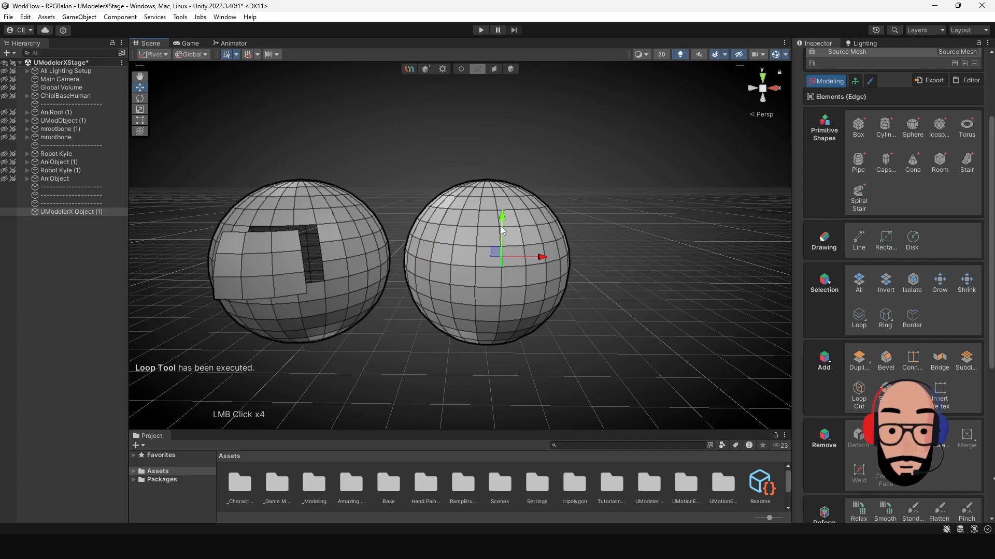
{"action": "double_click", "coordinate": [495, 203]}
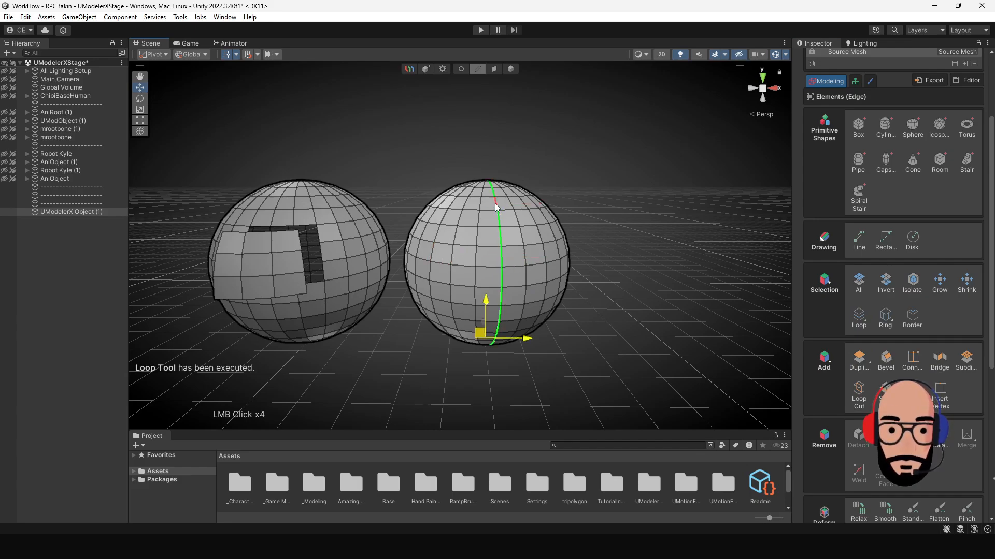
Step: Apply Ring to a single vertical edge on the right sphere, and again to two vertical edges in separate rows
{"action": "left_click", "coordinate": [500, 253]}
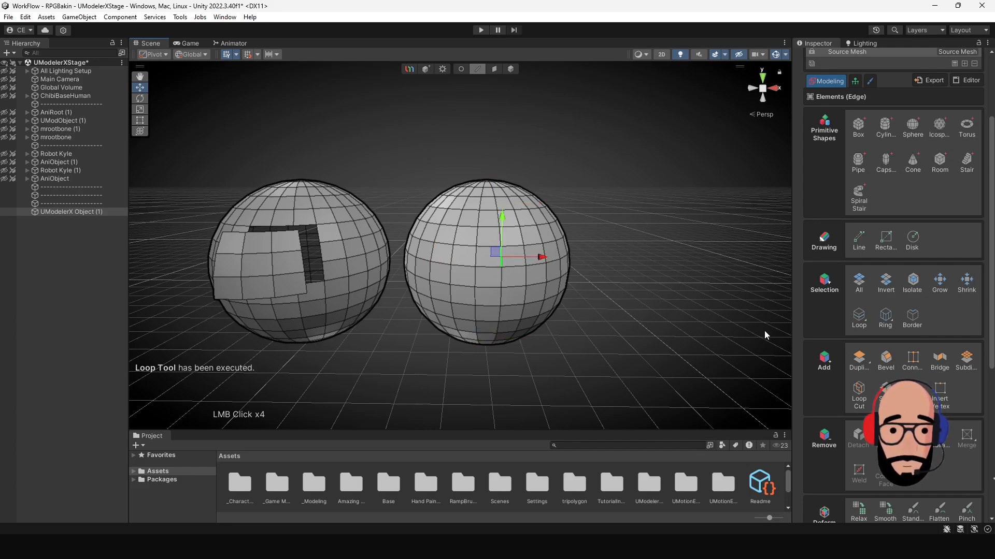
{"action": "left_click", "coordinate": [886, 317]}
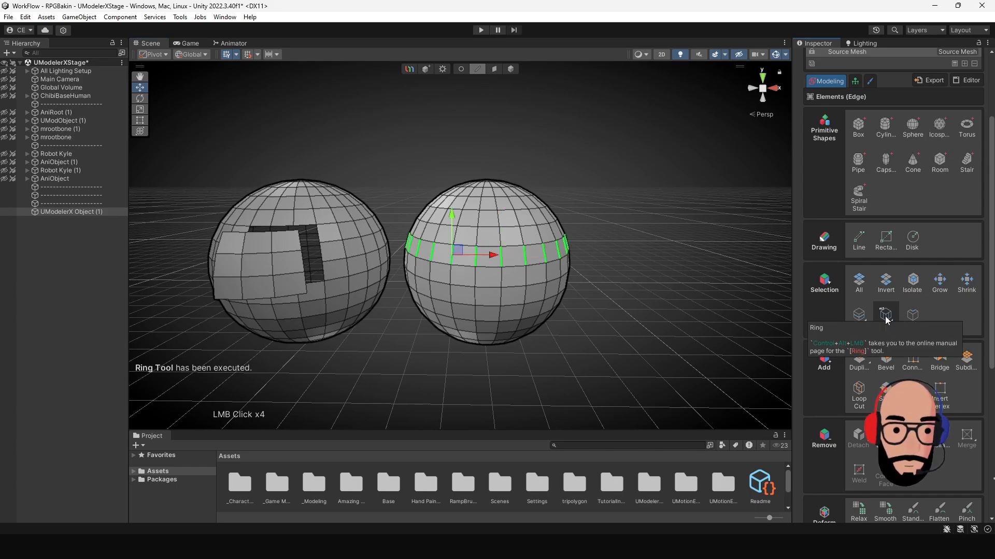
{"action": "left_click", "coordinate": [503, 302]}
{"action": "key", "text": "shift"}
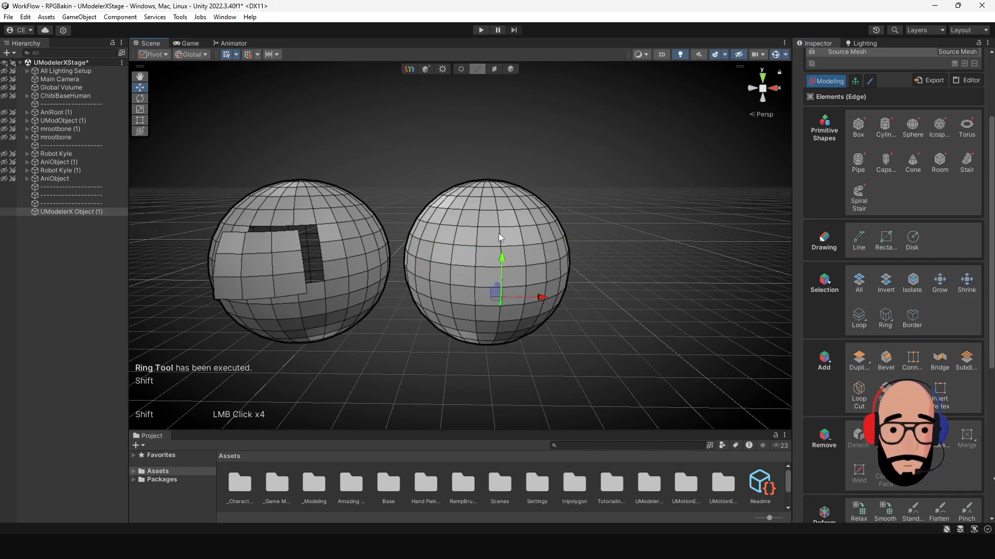
{"action": "left_click", "coordinate": [500, 238], "text": "shift"}
{"action": "left_click", "coordinate": [504, 256]}
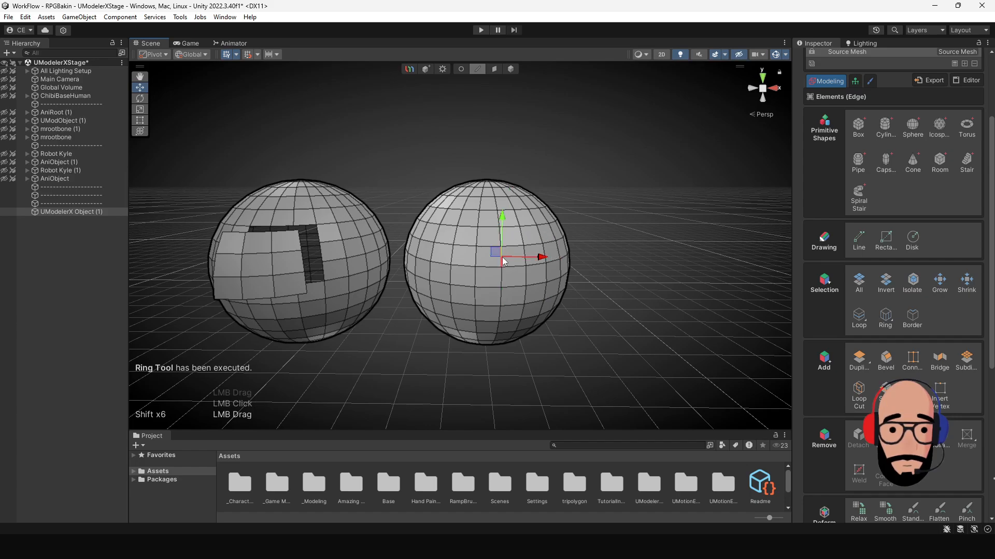
{"action": "left_click", "coordinate": [502, 292], "text": "shift"}
{"action": "left_click", "coordinate": [886, 320]}
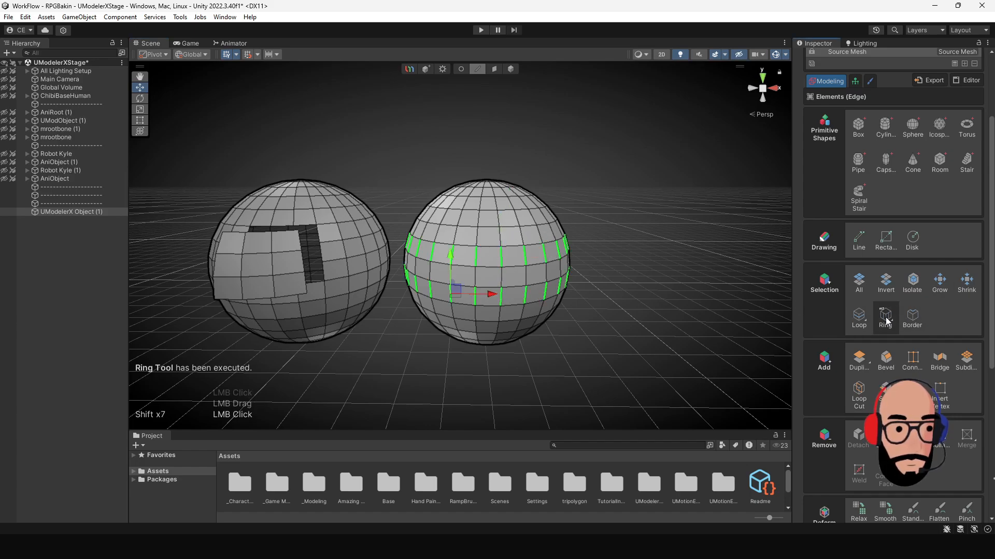
Step: Try to extrude the two selected edge rings on the right sphere, and undo the extrusion
{"action": "left_click_drag", "start_coordinate": [546, 308], "coordinate": [515, 260], "text": "alt"}
{"action": "key", "text": "r"}
{"action": "key", "text": "ctrl+z"}
{"action": "key", "text": "ctrl+z"}
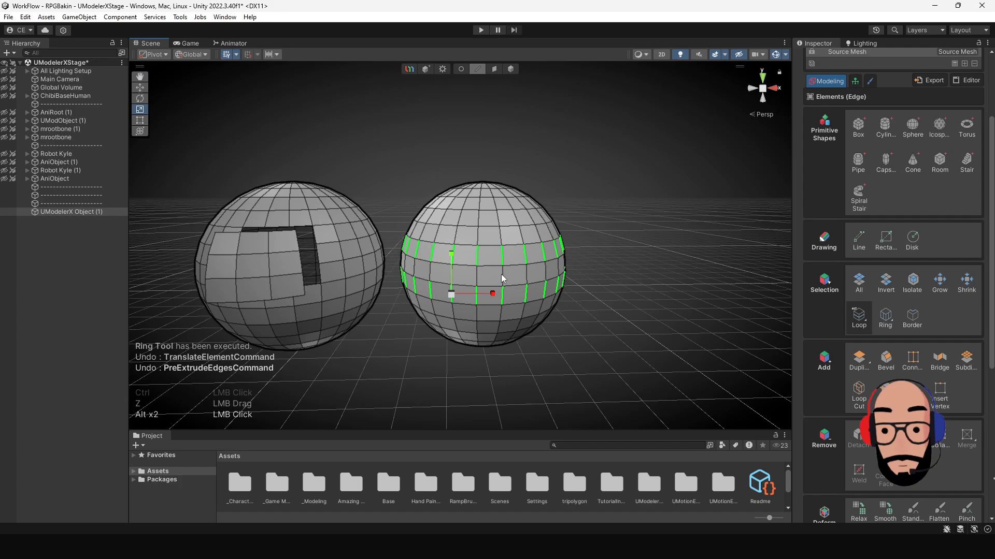
Step: Replace the ring selection with a single vertical edge on the right sphere and activate the Move tool
{"action": "left_click", "coordinate": [504, 279]}
{"action": "key", "text": "w"}
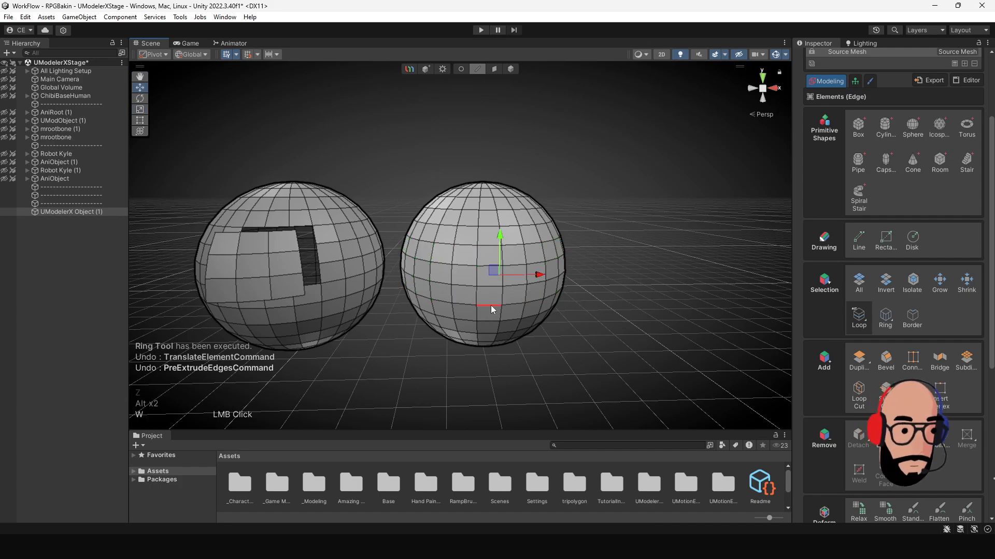
Step: In face mode, select all nine faces of the displaced patch in front of the left sphere and delete them
{"action": "left_click_drag", "start_coordinate": [403, 267], "coordinate": [452, 278], "text": "alt"}
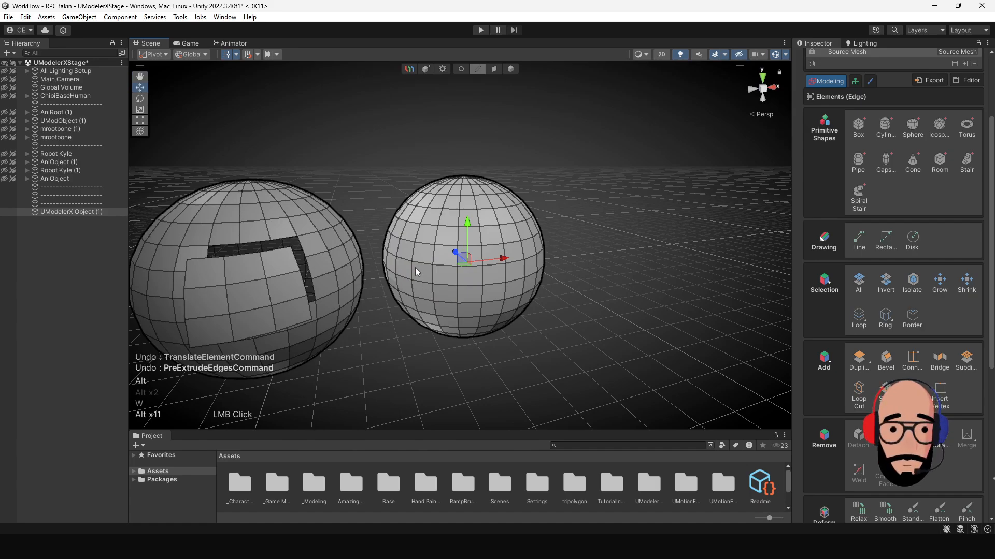
{"action": "middle_click_drag", "start_coordinate": [415, 267], "coordinate": [523, 289]}
{"action": "left_click_drag", "start_coordinate": [523, 290], "coordinate": [464, 275], "text": "alt"}
{"action": "left_click", "coordinate": [493, 68]}
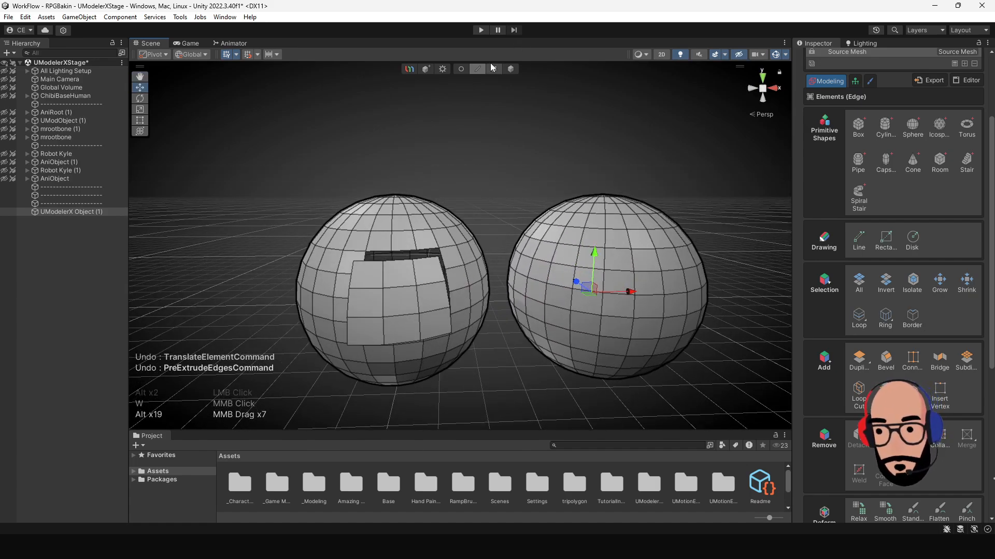
{"action": "left_click", "coordinate": [378, 274]}
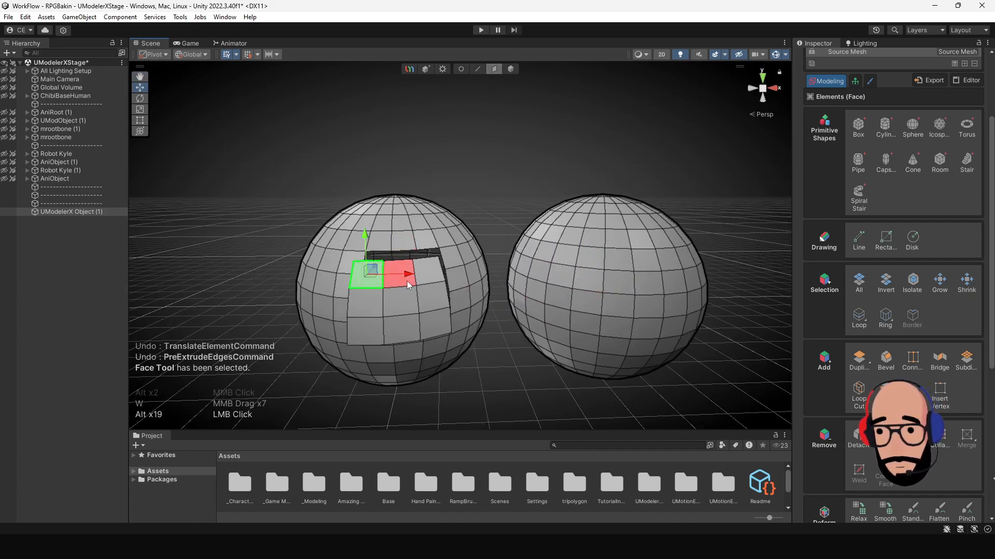
{"action": "left_click", "coordinate": [403, 275], "text": "shift"}
{"action": "left_click", "coordinate": [431, 275], "text": "shift"}
{"action": "left_click", "coordinate": [434, 294], "text": "shift"}
{"action": "left_click", "coordinate": [400, 301], "text": "shift"}
{"action": "left_click", "coordinate": [370, 304], "text": "shift"}
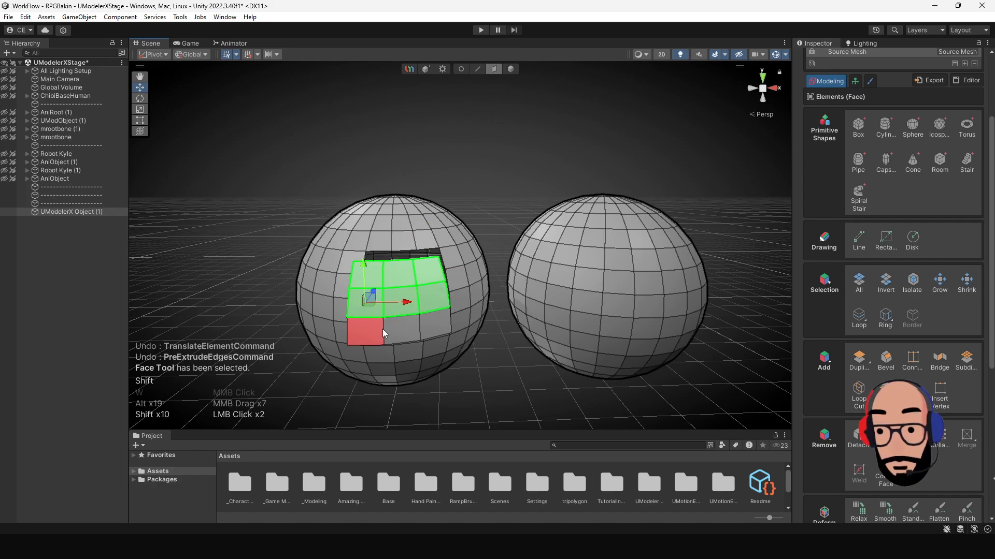
{"action": "left_click", "coordinate": [379, 329], "text": "shift"}
{"action": "left_click", "coordinate": [429, 327], "text": "shift"}
{"action": "left_click", "coordinate": [411, 325], "text": "shift"}
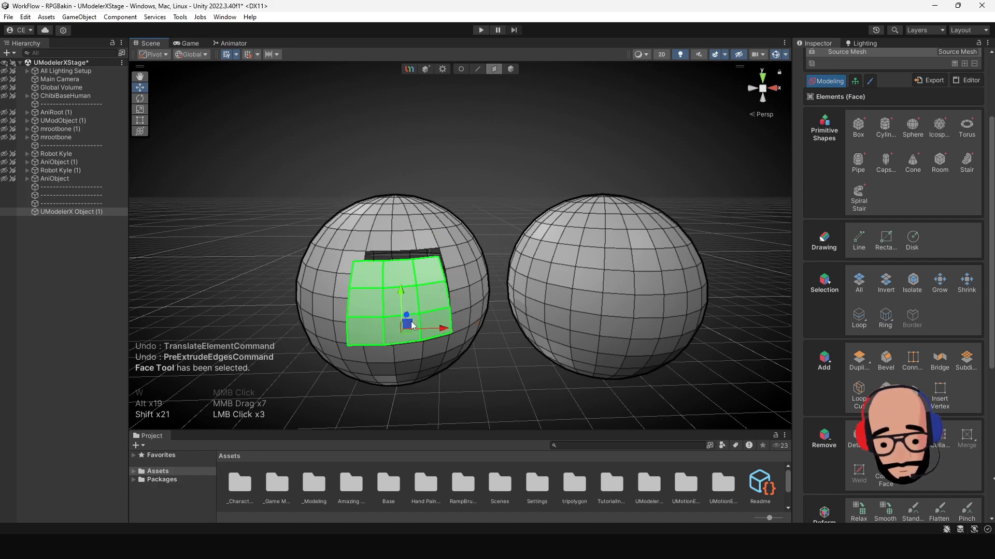
{"action": "key", "text": "Delete"}
Step: Switch to edge mode, pick an edge of the left sphere's opening, and select the whole opening with Border
{"action": "left_click_drag", "start_coordinate": [427, 318], "coordinate": [489, 255], "text": "alt"}
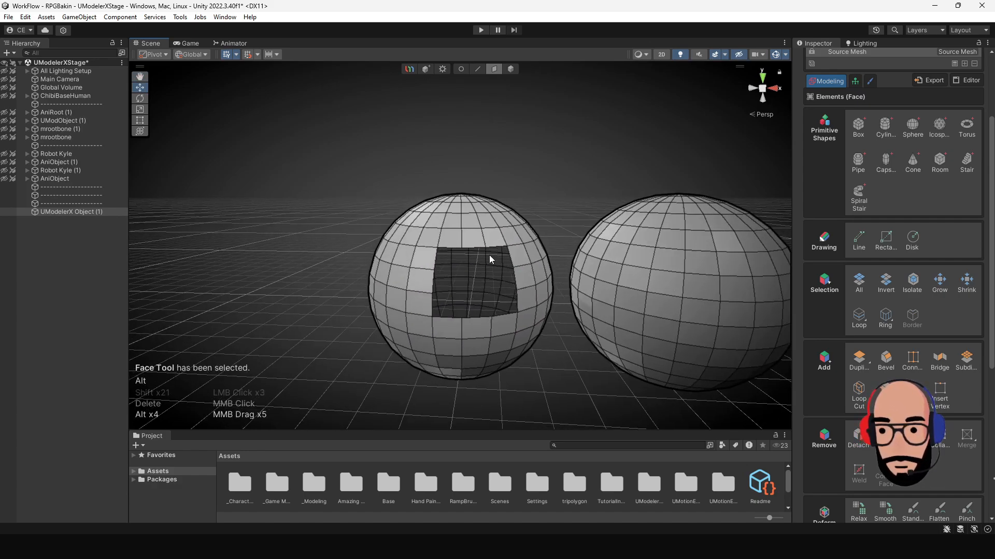
{"action": "scroll", "coordinate": [489, 254], "scroll_direction": "up", "scroll_amount": 2}
{"action": "left_click", "coordinate": [479, 70]}
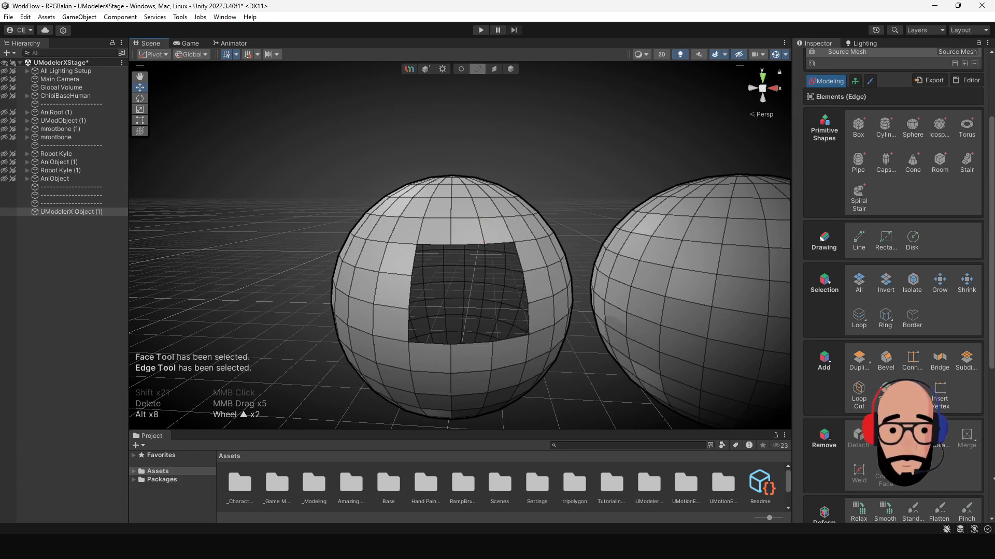
{"action": "left_click", "coordinate": [464, 245]}
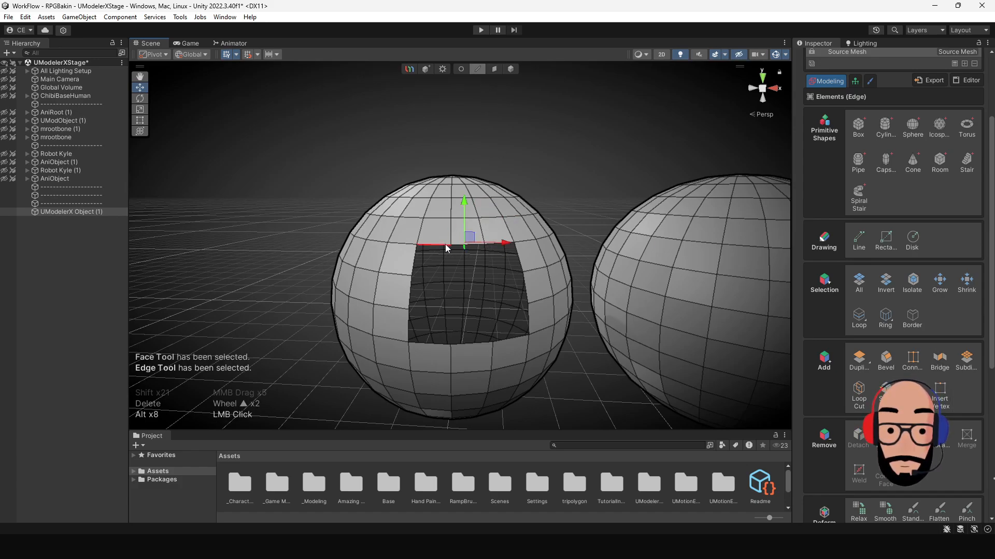
{"action": "left_click", "coordinate": [417, 269]}
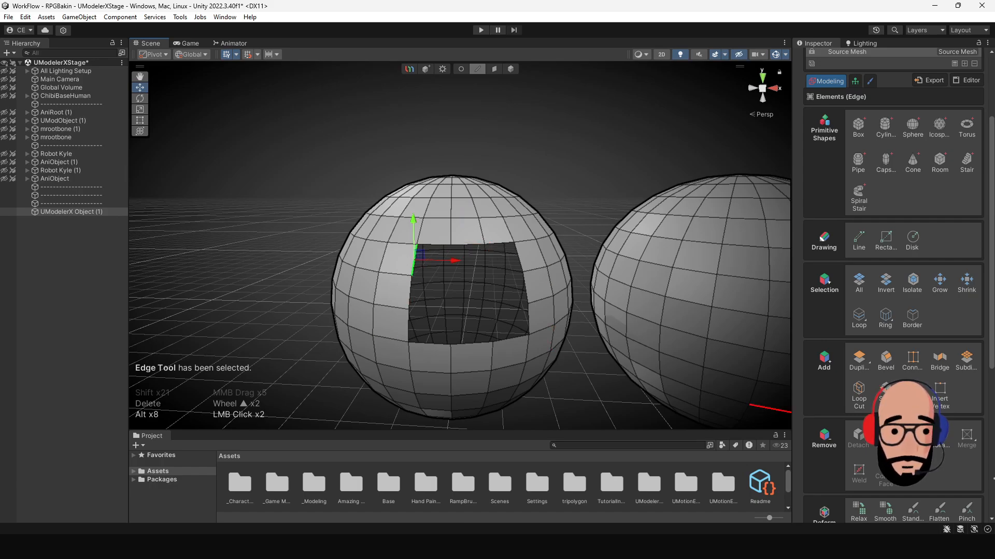
{"action": "left_click", "coordinate": [912, 317]}
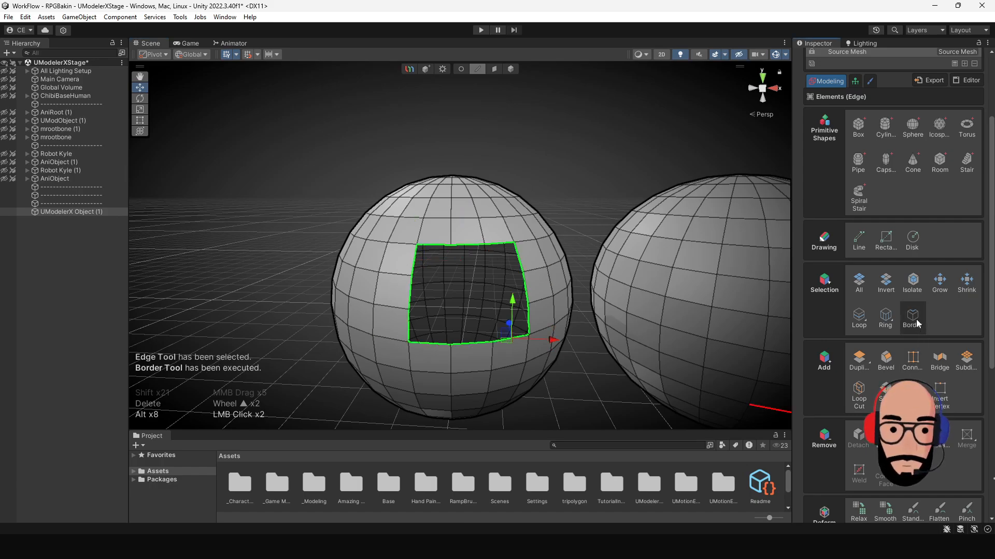
Step: Fill the left sphere's opening by applying Bridge to the selected border edges
{"action": "middle_click_drag", "start_coordinate": [429, 366], "coordinate": [510, 267], "text": "alt"}
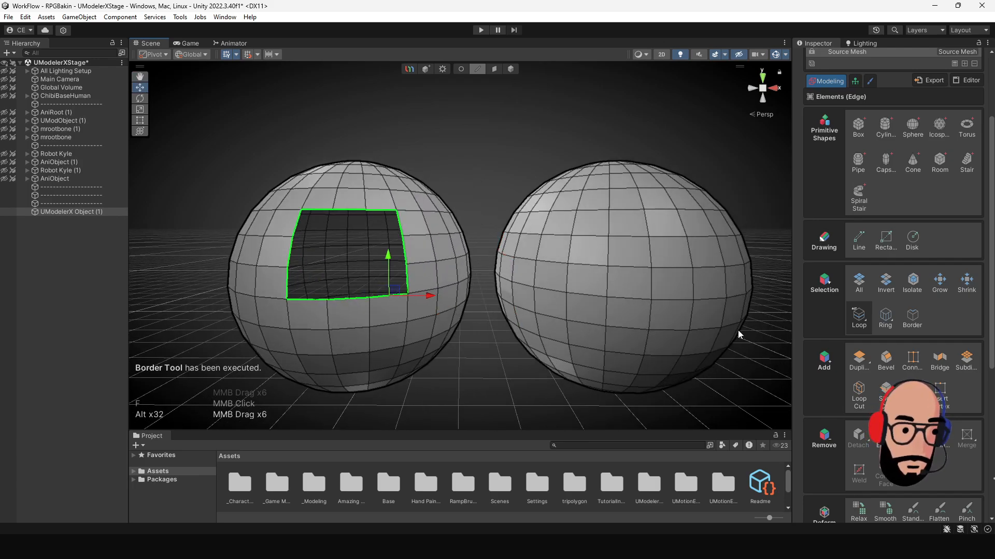
{"action": "left_click", "coordinate": [941, 362]}
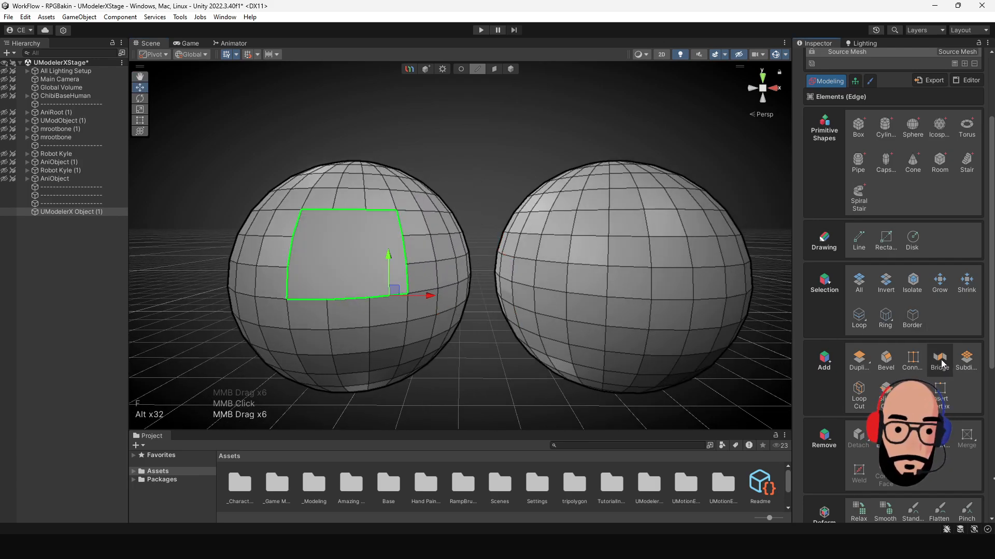
Step: Try to extrude the border edges of the filled opening on the left sphere, and undo the extrusion
{"action": "left_click_drag", "start_coordinate": [467, 290], "coordinate": [424, 297], "text": "alt"}
{"action": "scroll", "coordinate": [442, 331], "scroll_direction": "down", "scroll_amount": 2}
{"action": "key", "text": "ctrl+z"}
{"action": "key", "text": "ctrl+z"}
Step: In face mode, try to extrude the large fill face on the left sphere, and undo back to the border edge selection
{"action": "left_click", "coordinate": [493, 69]}
{"action": "left_click", "coordinate": [339, 244]}
{"action": "key", "text": "r"}
{"action": "left_click_drag", "start_coordinate": [520, 301], "coordinate": [352, 296], "text": "alt"}
{"action": "key", "text": "ctrl+z"}
{"action": "key", "text": "ctrl+z"}
Step: Draw connected lines with the Line tool across the corners of the left sphere's fill face to outline an octagon
{"action": "left_click", "coordinate": [859, 240]}
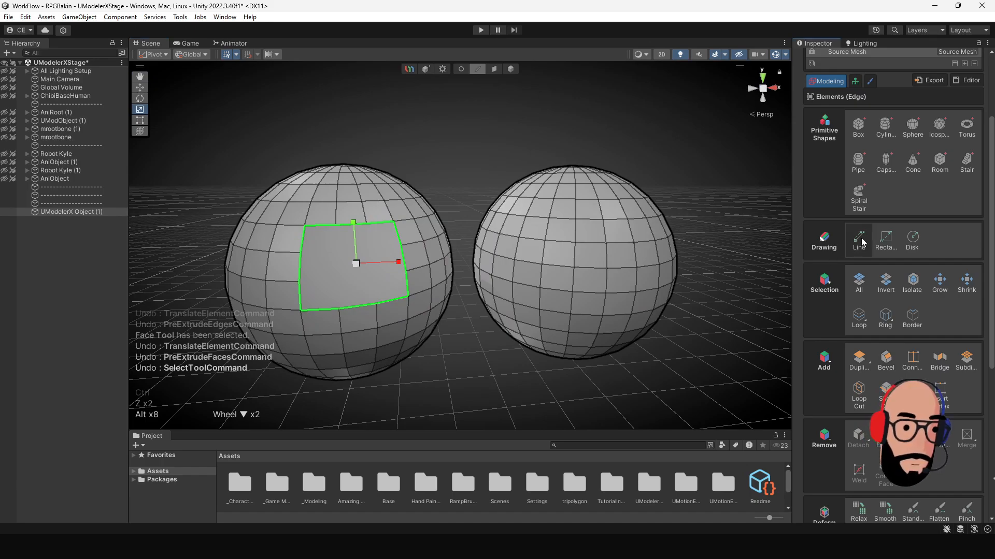
{"action": "left_click", "coordinate": [300, 254]}
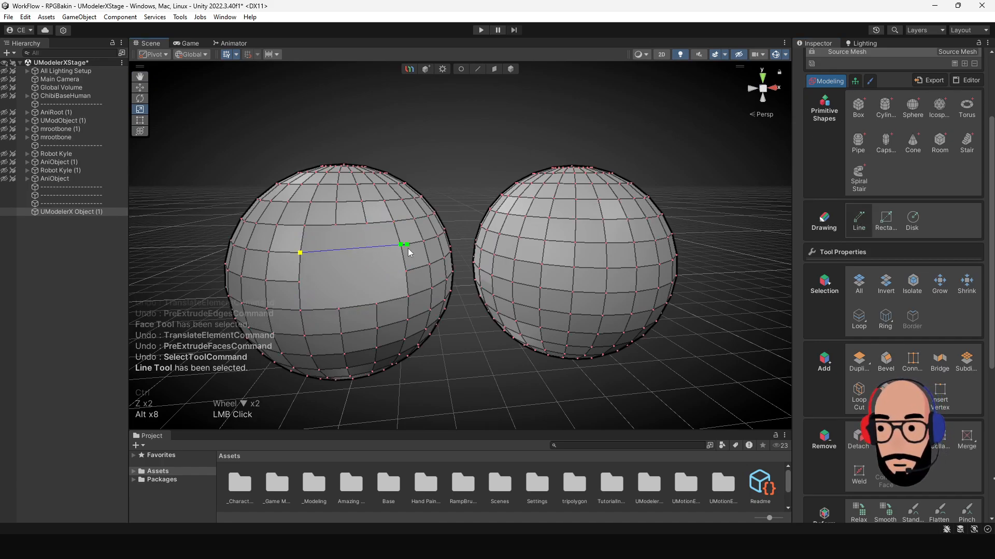
{"action": "left_click", "coordinate": [335, 225]}
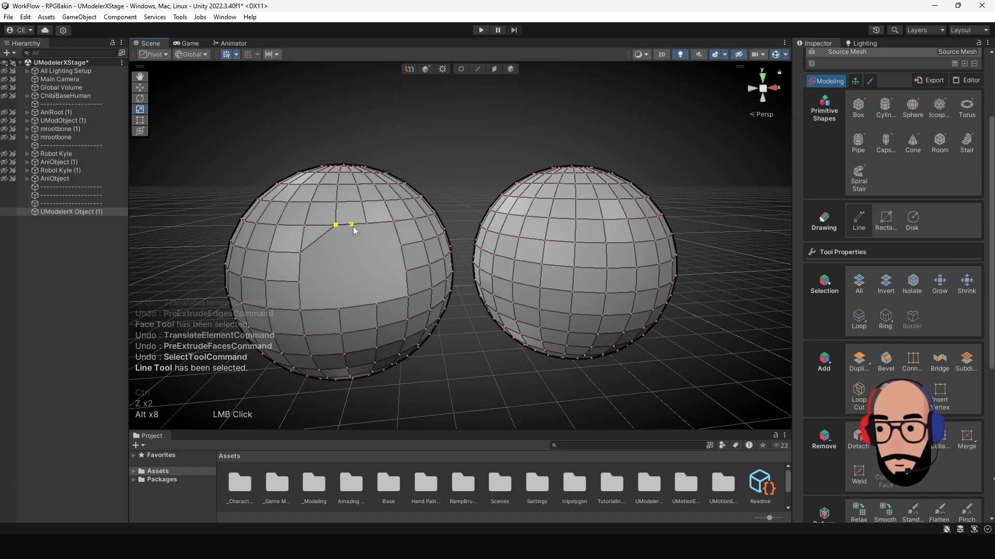
{"action": "left_click", "coordinate": [366, 223]}
{"action": "left_click", "coordinate": [402, 249]}
{"action": "left_click", "coordinate": [377, 303]}
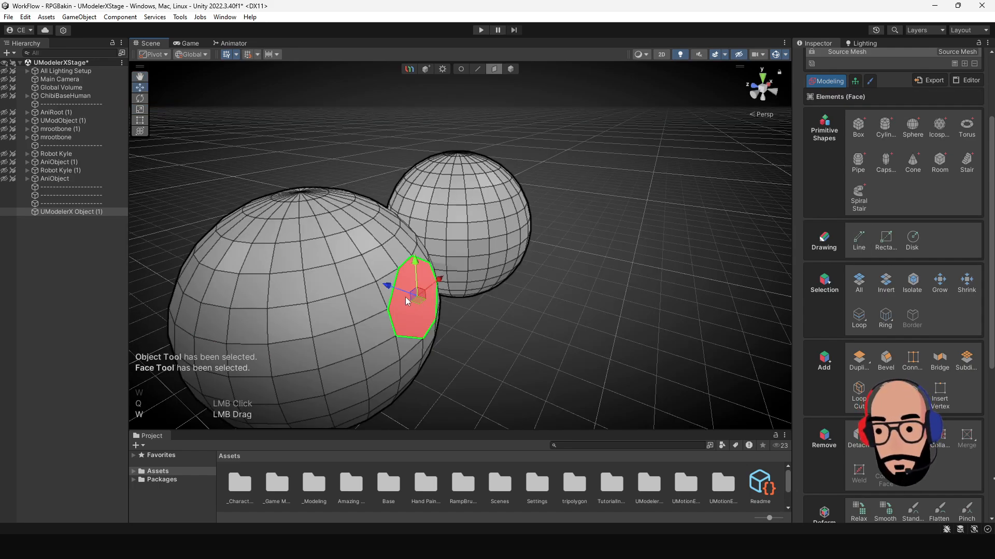
Step: Try to extrude the octagonal face on the left sphere
{"action": "left_click_drag", "start_coordinate": [402, 290], "coordinate": [466, 228], "text": "shift"}
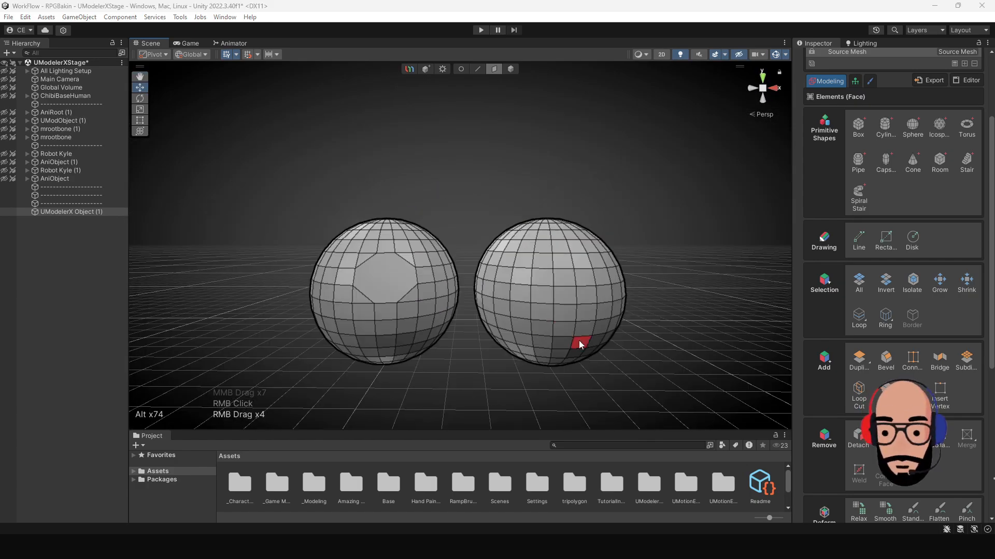
{"action": "left_click_drag", "start_coordinate": [526, 275], "coordinate": [531, 276], "text": "alt"}
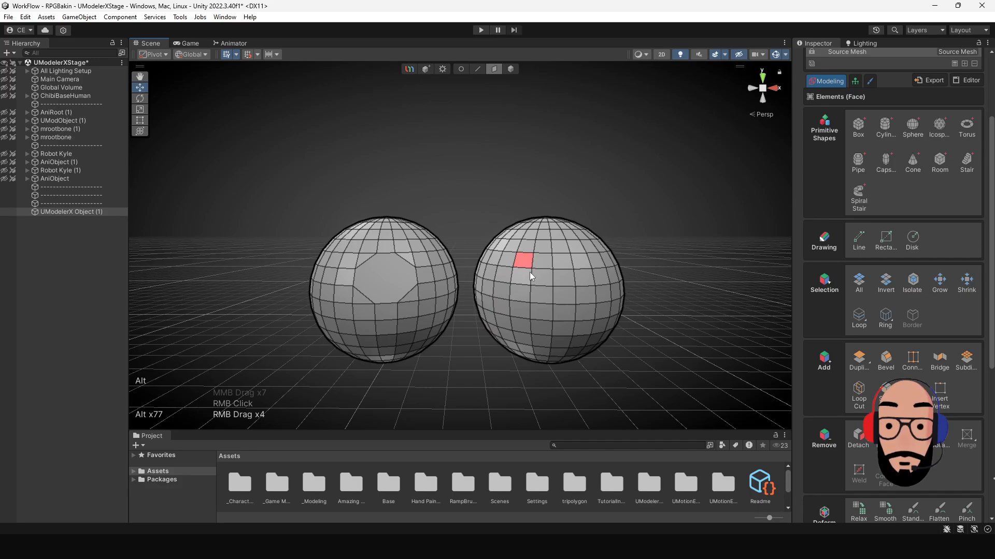